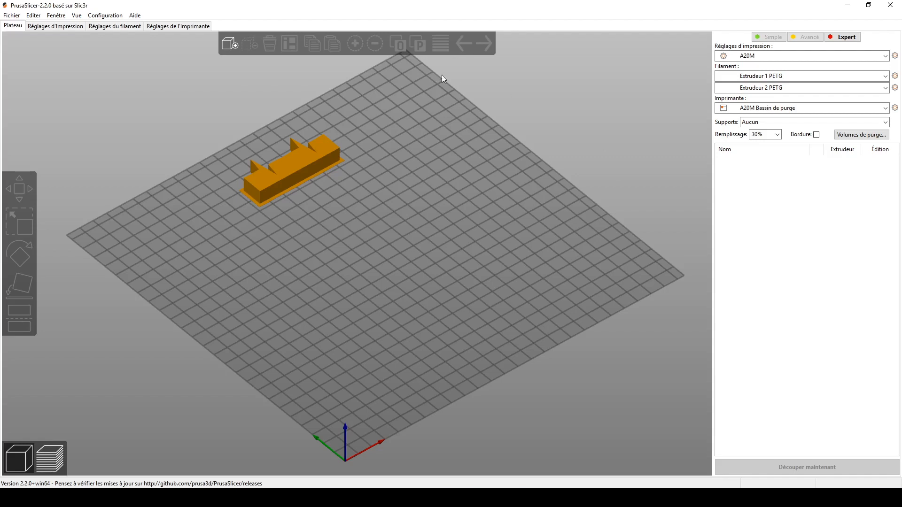
# - Open the recent project PRUSA Connecteur aspi piscine REV03
pyautogui.click(12, 16)
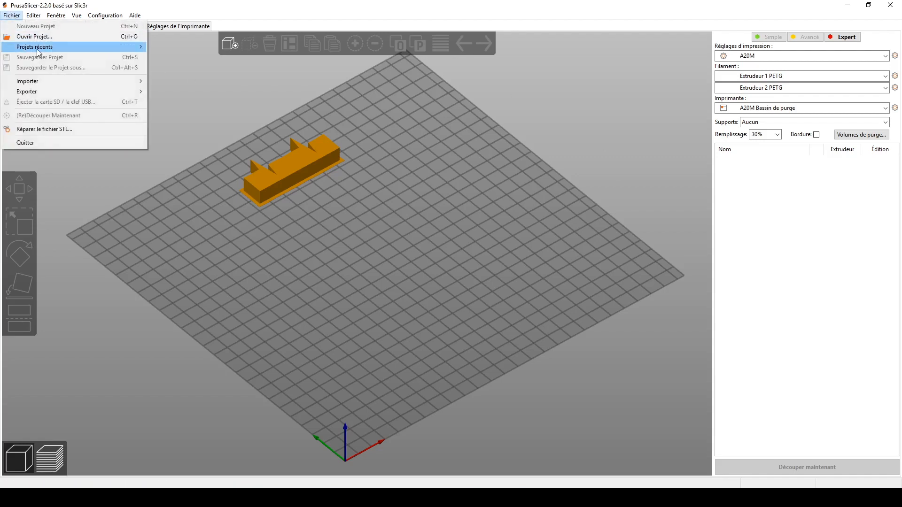
pyautogui.moveTo(37, 49)
pyautogui.click(190, 46)
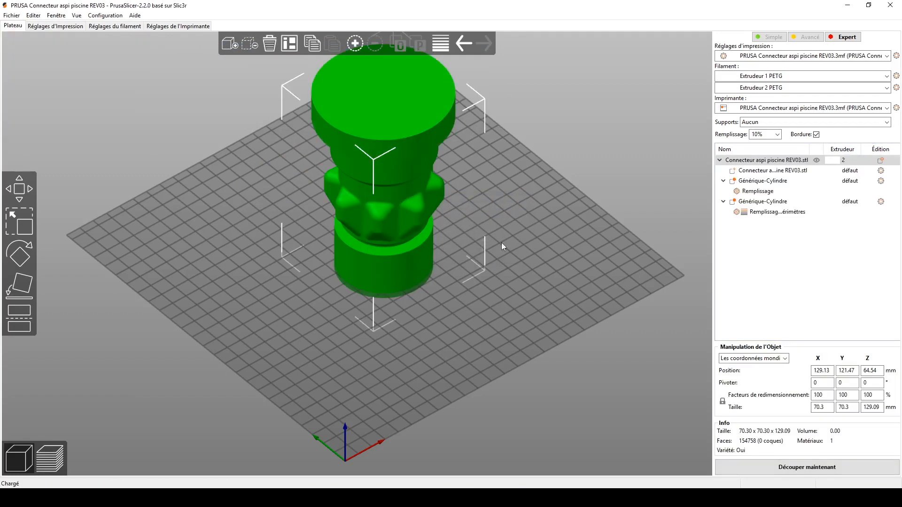
# - Isolate the connector part from its modifier cylinders and examine its grip and threaded base up close
pyautogui.moveTo(500, 242); pyautogui.dragTo(585, 283)
pyautogui.scroll(2, 567, 284)
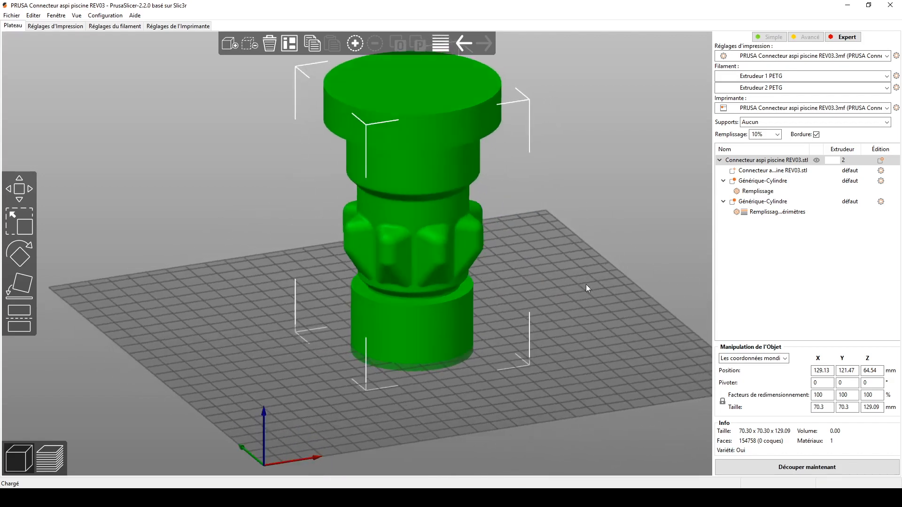
pyautogui.moveTo(596, 283); pyautogui.dragTo(596, 308, button='right')
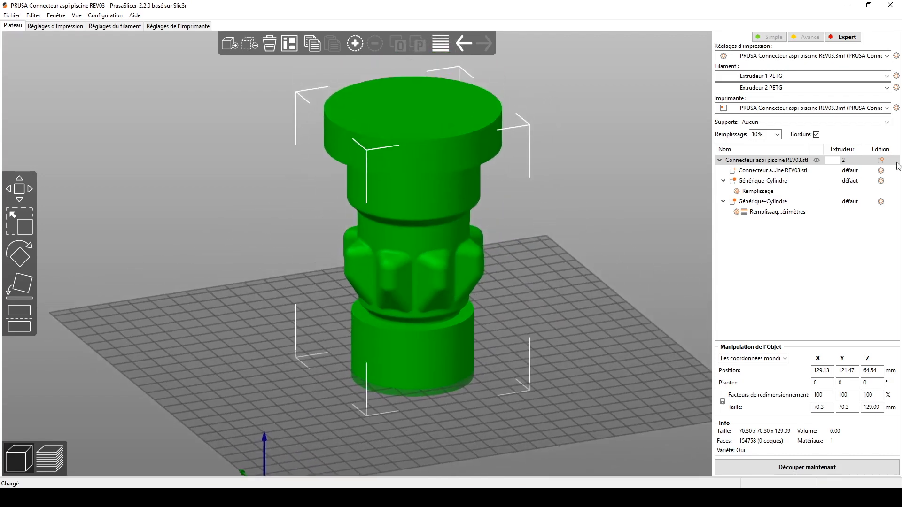
pyautogui.click(766, 171)
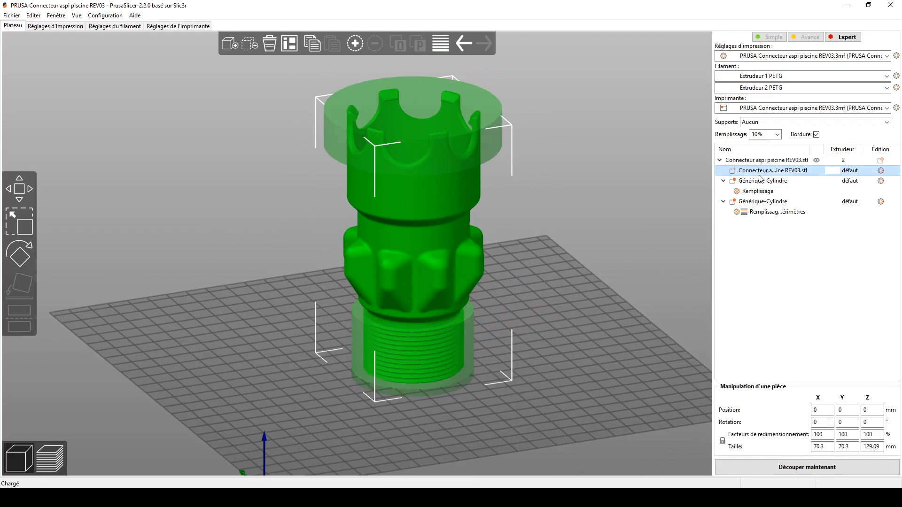
pyautogui.press('1')
pyautogui.moveTo(583, 303); pyautogui.dragTo(578, 309)
pyautogui.scroll(5, 492, 337)
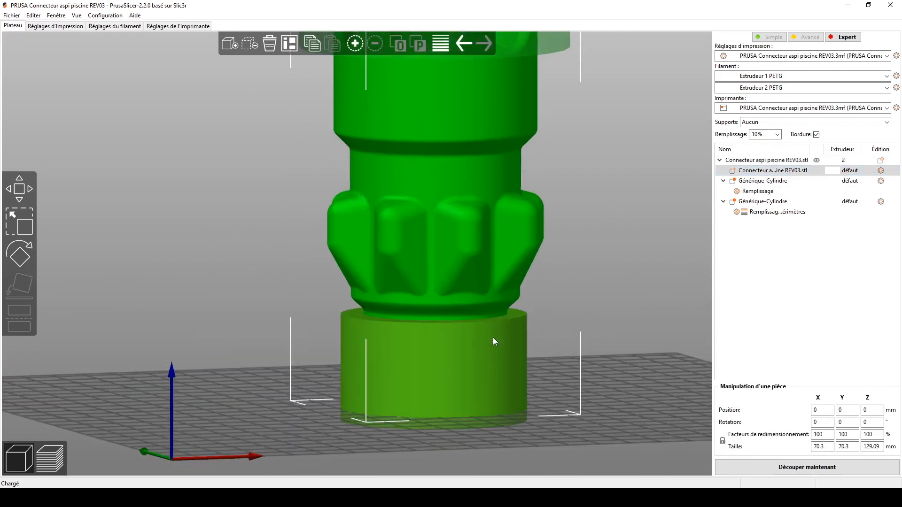
pyautogui.moveTo(640, 375); pyautogui.dragTo(621, 309, button='right')
pyautogui.moveTo(622, 310); pyautogui.dragTo(615, 318)
pyautogui.moveTo(601, 350); pyautogui.dragTo(612, 308, button='right')
pyautogui.scroll(4, 587, 299)
pyautogui.scroll(-6, 587, 299)
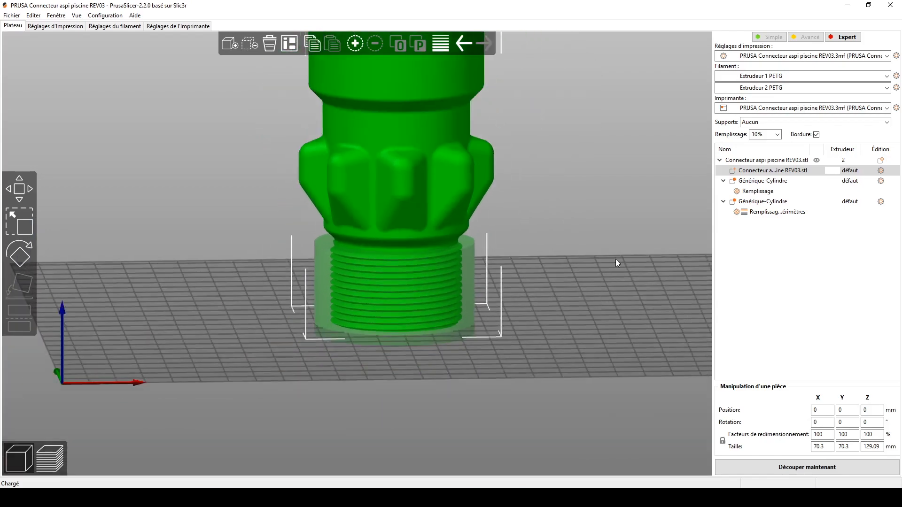
pyautogui.moveTo(615, 259); pyautogui.dragTo(624, 298, button='right')
pyautogui.moveTo(623, 297); pyautogui.dragTo(640, 311)
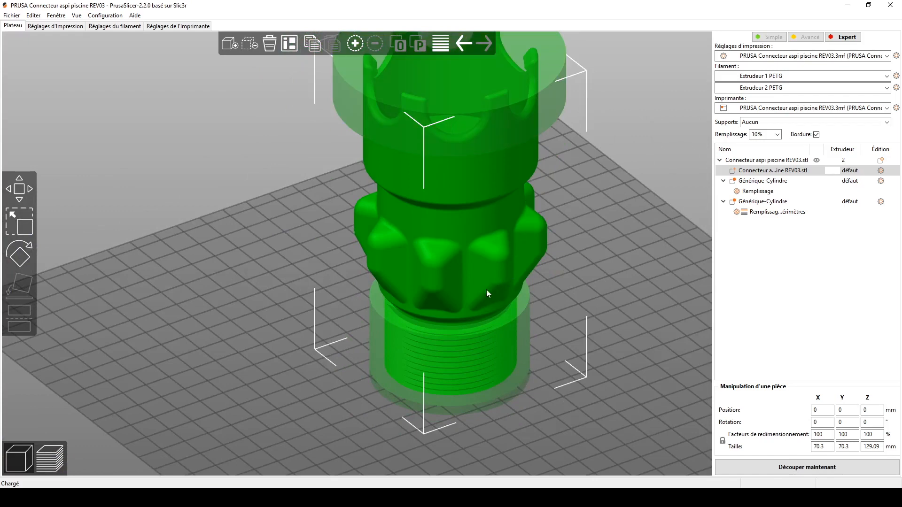
# - Examine the crown-shaped notches at the connector's upper end from several angles
pyautogui.moveTo(623, 275); pyautogui.dragTo(608, 272)
pyautogui.moveTo(609, 272); pyautogui.dragTo(622, 288, button='right')
pyautogui.moveTo(622, 287); pyautogui.dragTo(645, 314)
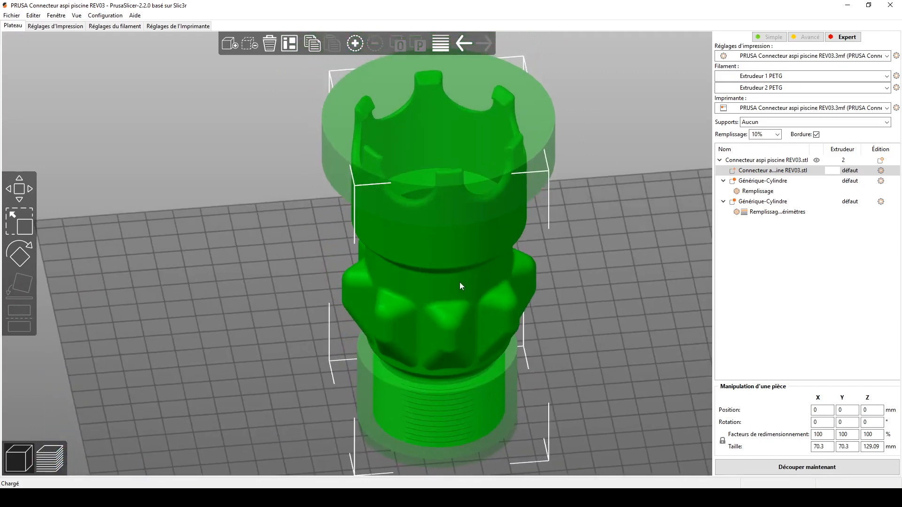
pyautogui.moveTo(651, 240); pyautogui.dragTo(644, 213)
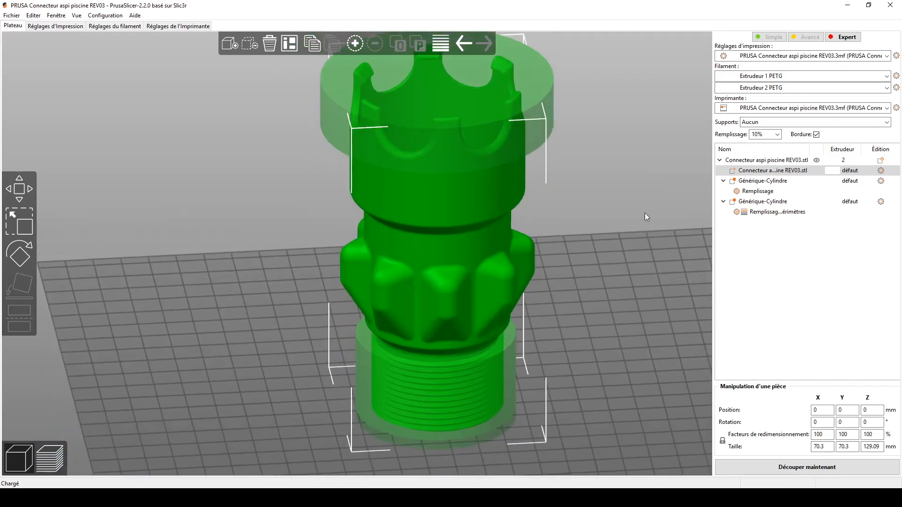
pyautogui.scroll(5, 652, 275)
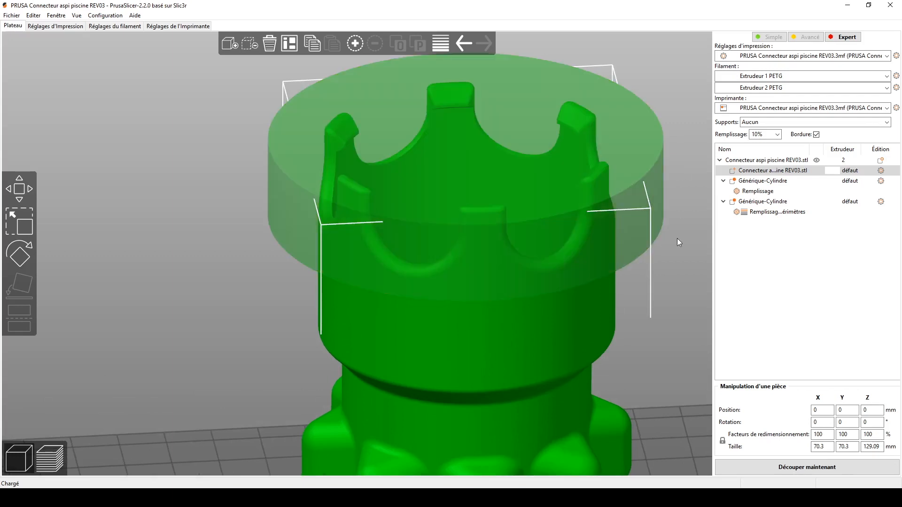
pyautogui.moveTo(678, 243); pyautogui.dragTo(651, 238, button='right')
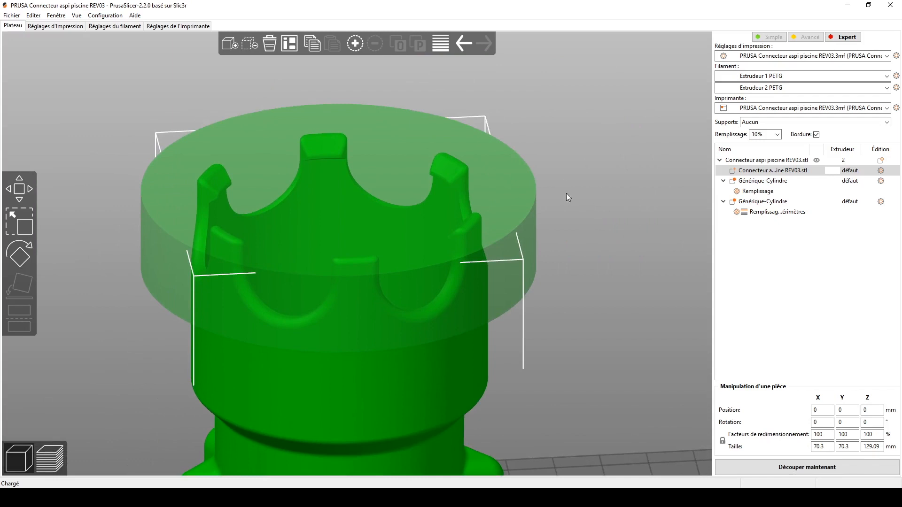
pyautogui.moveTo(565, 193); pyautogui.dragTo(696, 393)
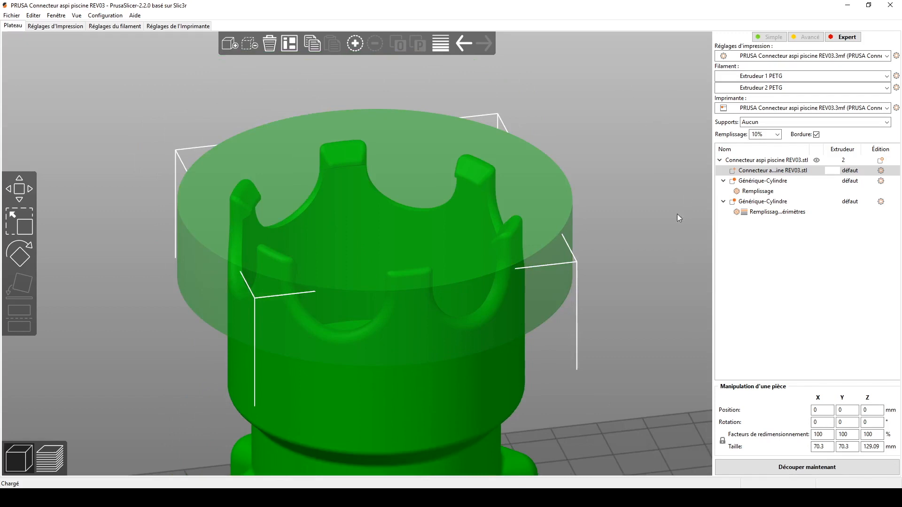
pyautogui.scroll(-6, 677, 213)
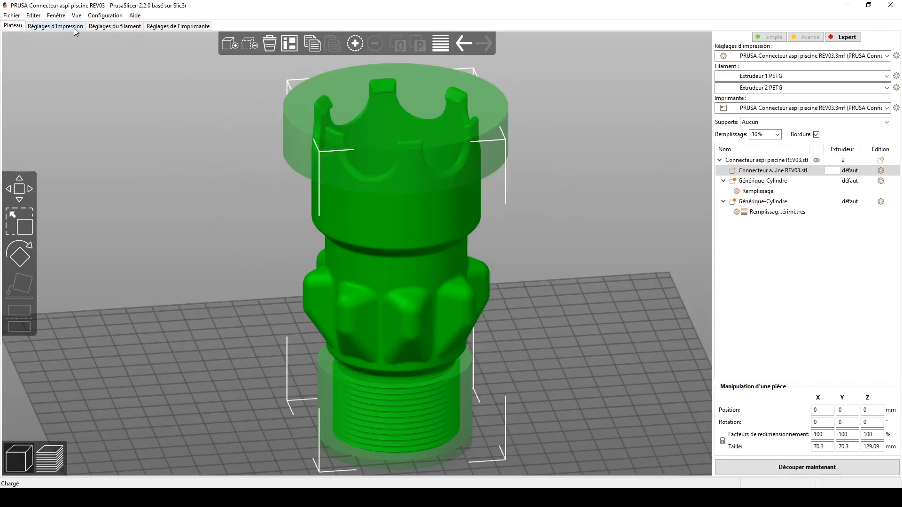
# - Review the minimum and maximum layer height limits and the nozzle diameter of Extruder 1 in the printer settings
pyautogui.click(174, 26)
pyautogui.click(42, 78)
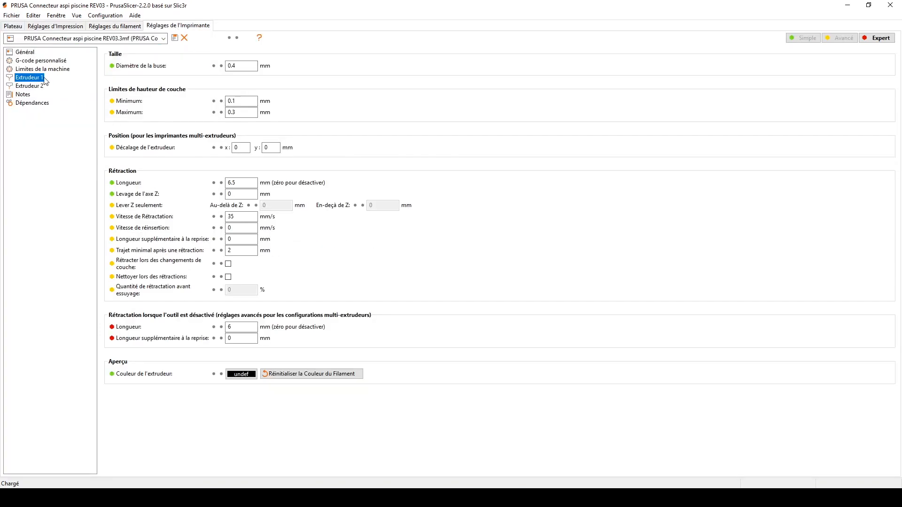
pyautogui.click(245, 101)
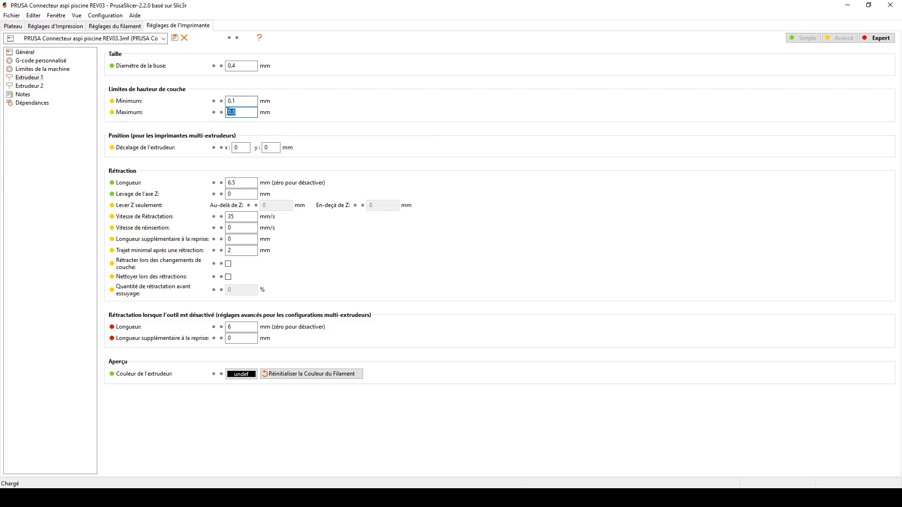
pyautogui.click(239, 101)
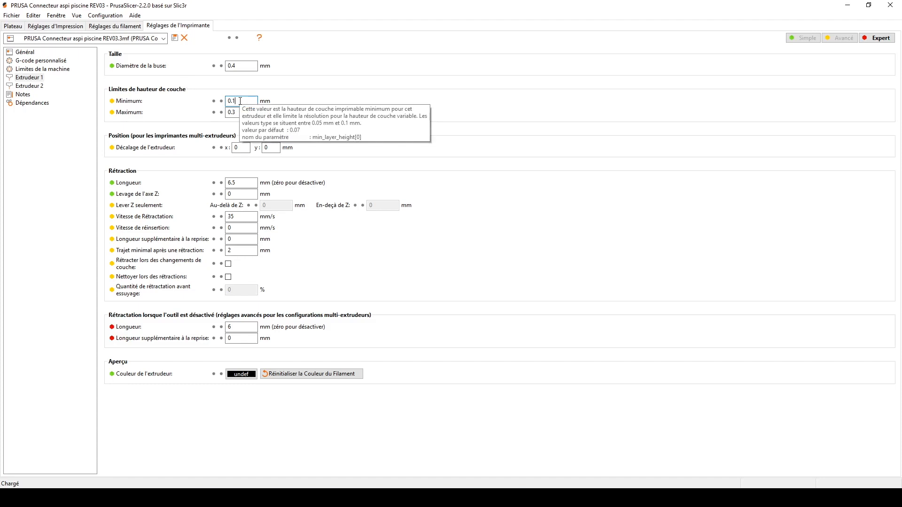
pyautogui.moveTo(240, 100); pyautogui.dragTo(223, 112)
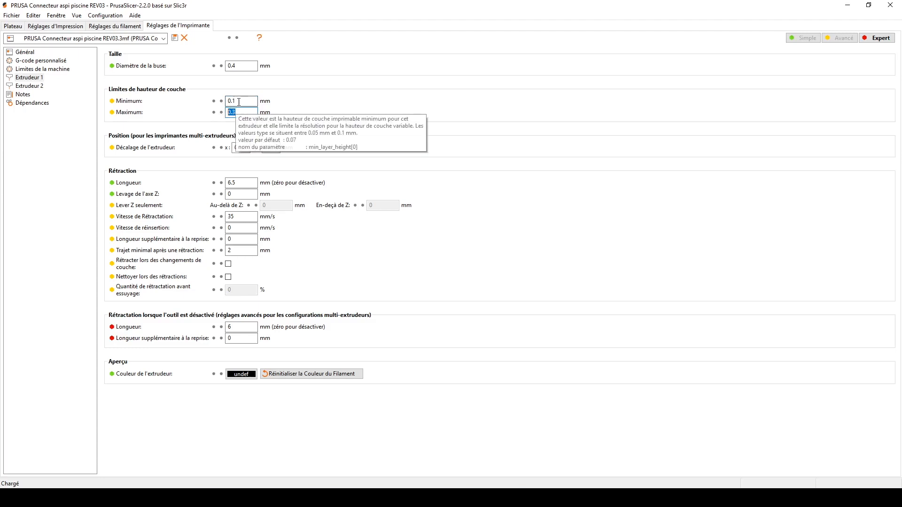
pyautogui.click(239, 100)
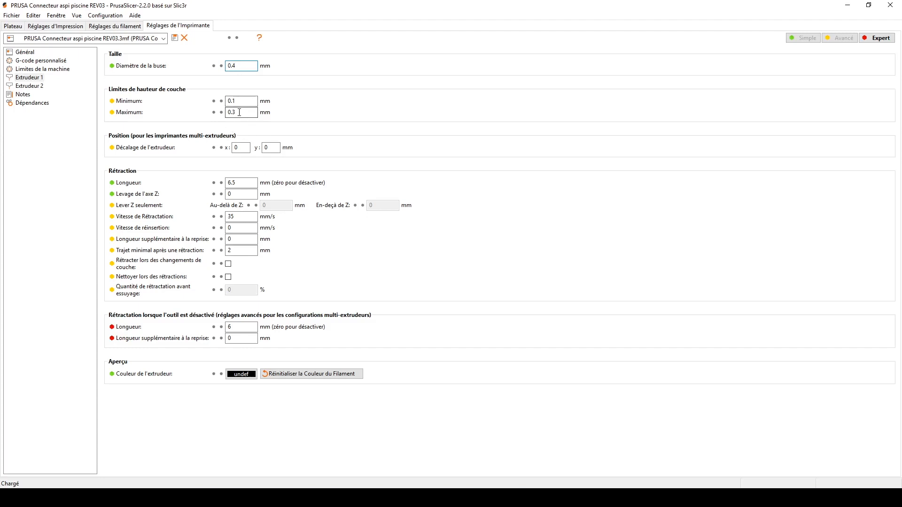
pyautogui.click(233, 113)
pyautogui.click(235, 101)
pyautogui.moveTo(233, 113); pyautogui.dragTo(242, 114)
pyautogui.click(242, 114)
# - Compare Extruder 2's layer height limits with those of Extruder 1
pyautogui.click(36, 87)
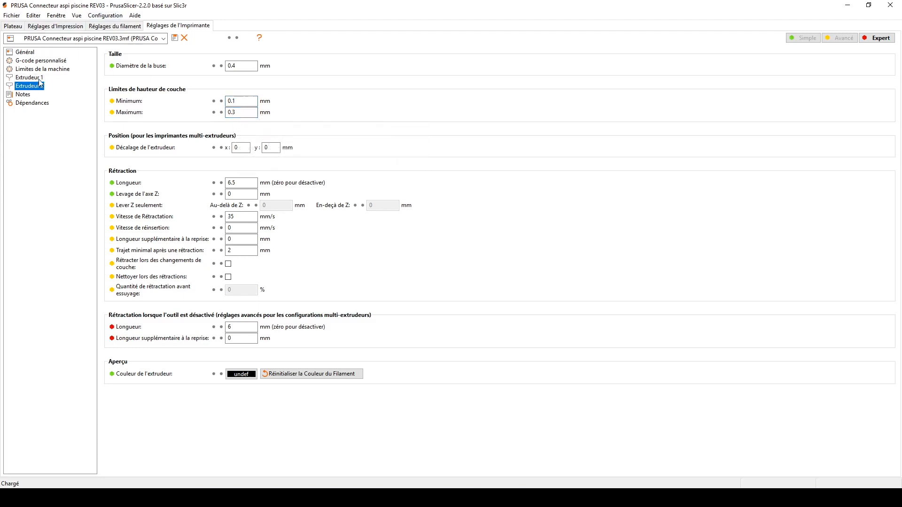
pyautogui.click(39, 88)
pyautogui.click(33, 80)
pyautogui.click(36, 89)
# - Return to the build plate, open variable layer height editing for the connector and reset its existing layer profile
pyautogui.click(10, 26)
pyautogui.click(582, 137)
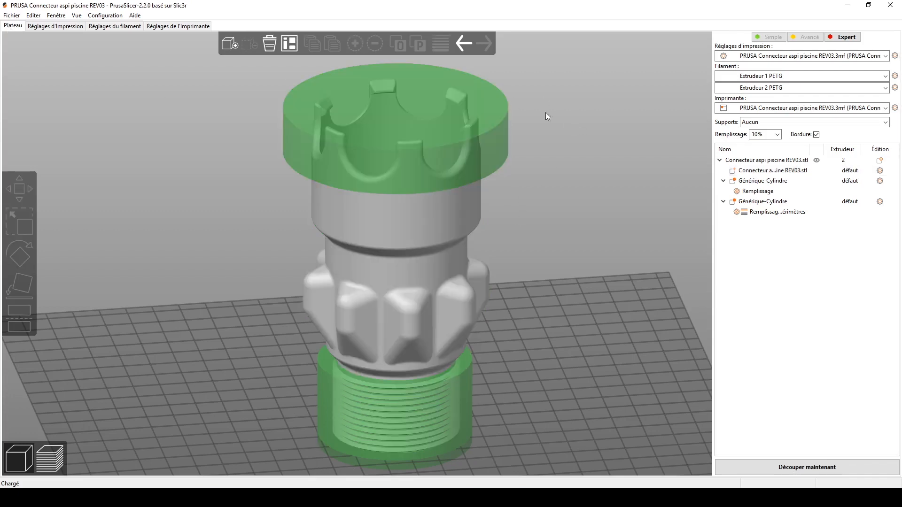
pyautogui.moveTo(545, 114)
pyautogui.mouseDown()
pyautogui.moveTo(575, 160)
pyautogui.moveTo(546, 146)
pyautogui.moveTo(525, 162)
pyautogui.moveTo(448, 55)
pyautogui.mouseUp()
pyautogui.click(384, 233)
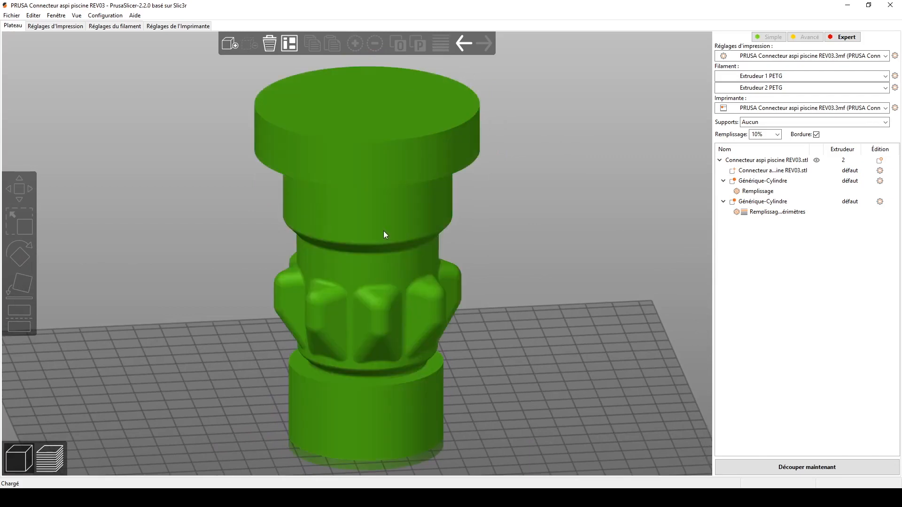
pyautogui.click(441, 43)
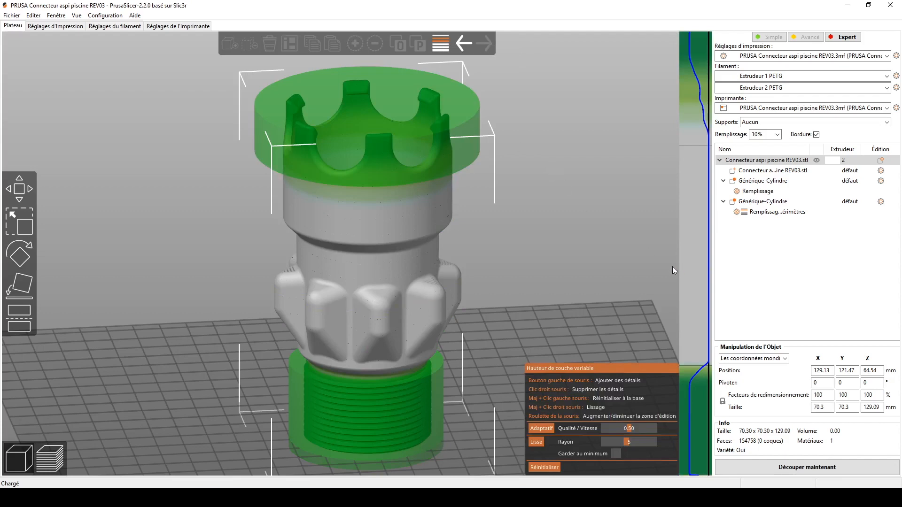
pyautogui.moveTo(634, 294); pyautogui.dragTo(607, 260, button='middle')
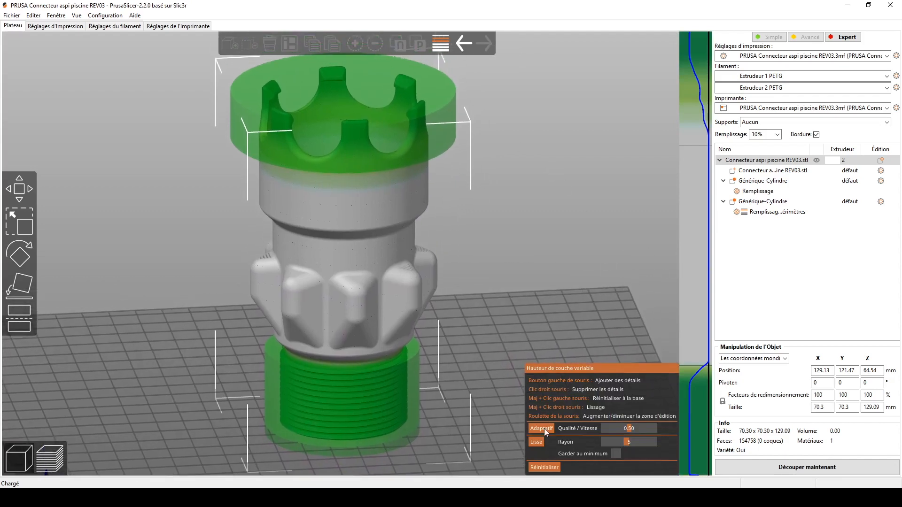
pyautogui.click(545, 470)
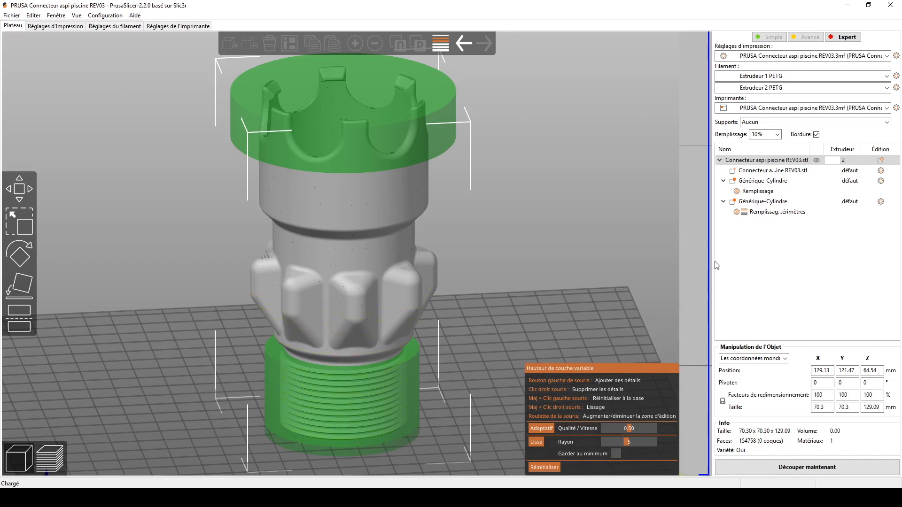
# - Apply the adaptive layer height profile at quality/speed 0.50 and inspect how it treats the connector's threaded base
pyautogui.click(534, 429)
pyautogui.click(545, 429)
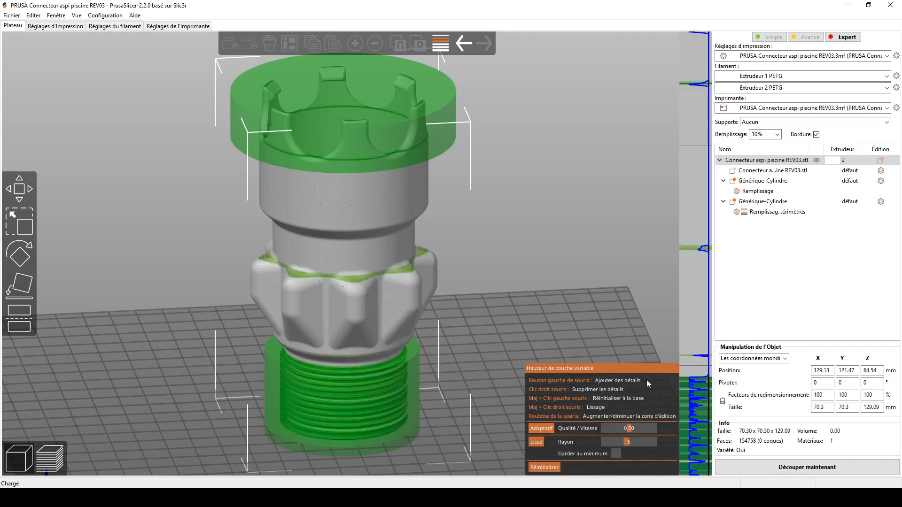
pyautogui.moveTo(520, 267); pyautogui.dragTo(490, 283, button='right')
pyautogui.moveTo(517, 280)
pyautogui.mouseDown()
pyautogui.moveTo(511, 270)
pyautogui.moveTo(530, 283)
pyautogui.mouseUp()
pyautogui.moveTo(530, 283); pyautogui.dragTo(534, 239, button='right')
pyautogui.scroll(3, 500, 319)
pyautogui.scroll(3, 499, 319)
pyautogui.moveTo(475, 390); pyautogui.dragTo(489, 276, button='right')
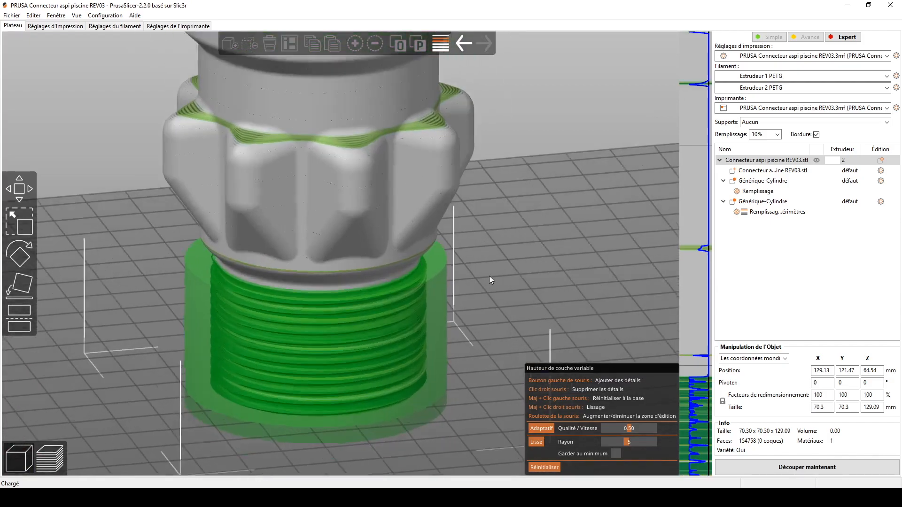
pyautogui.moveTo(493, 287); pyautogui.dragTo(545, 281)
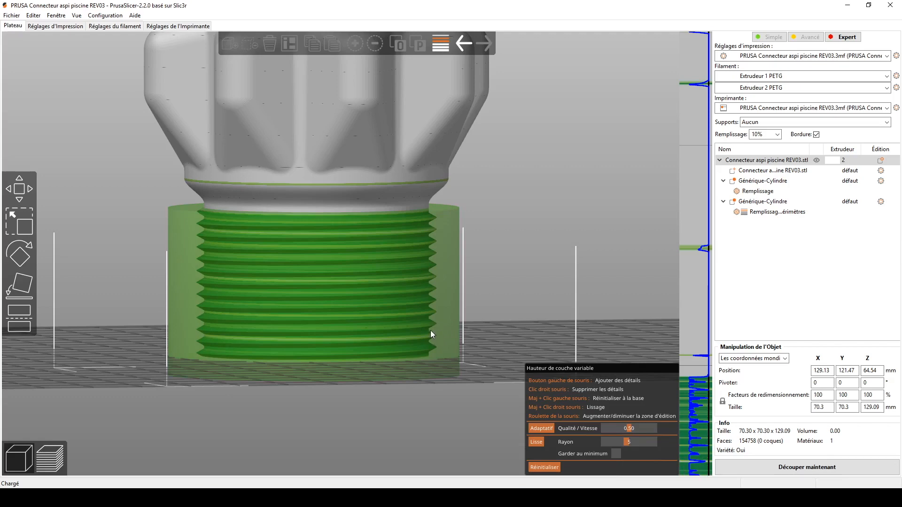
pyautogui.press('z')
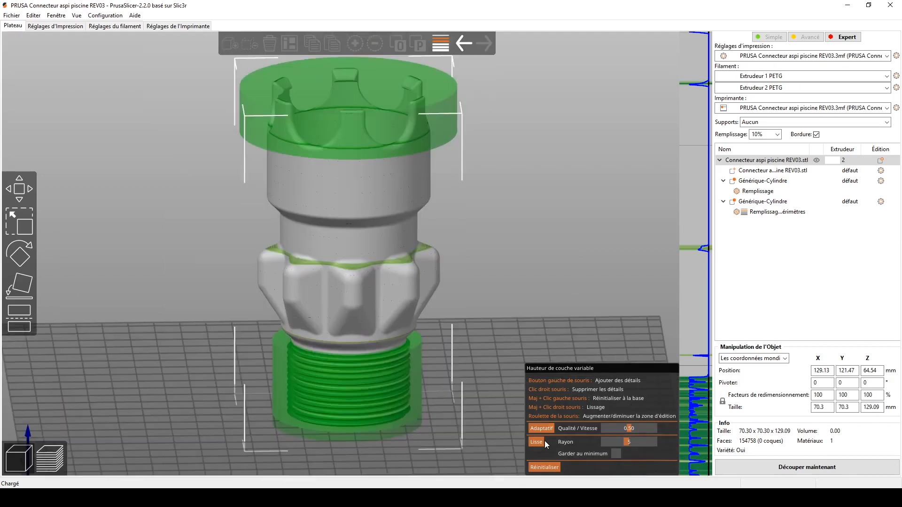
# - Reset the layer height profile and refine the layers by hand in a zone around the neck just above the grip
pyautogui.click(551, 468)
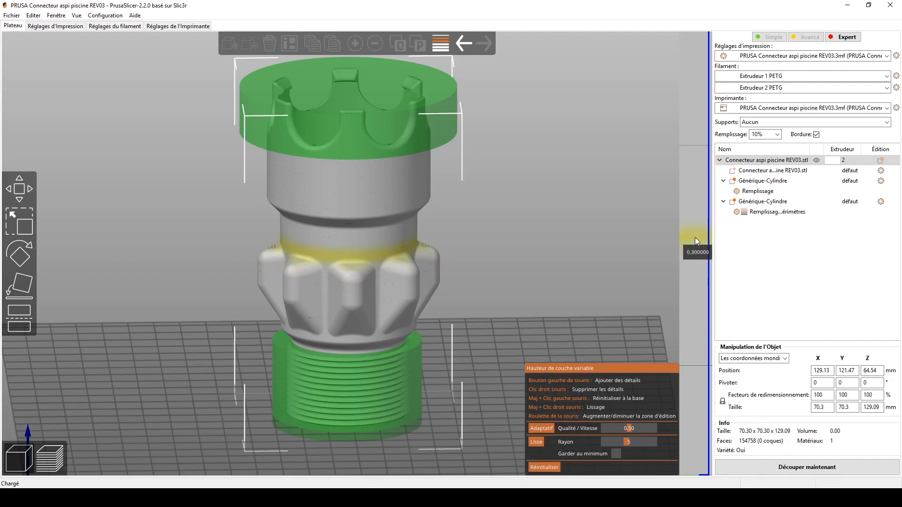
pyautogui.scroll(-5, 692, 232)
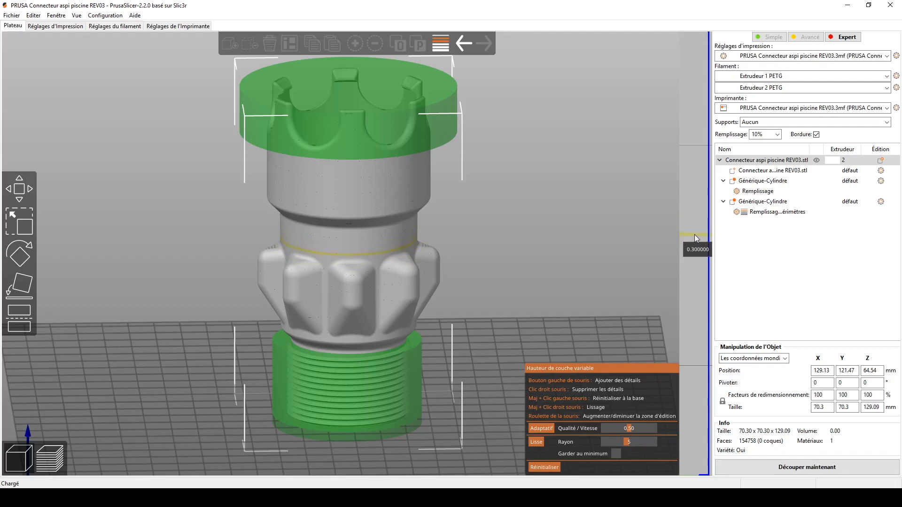
pyautogui.scroll(3, 698, 242)
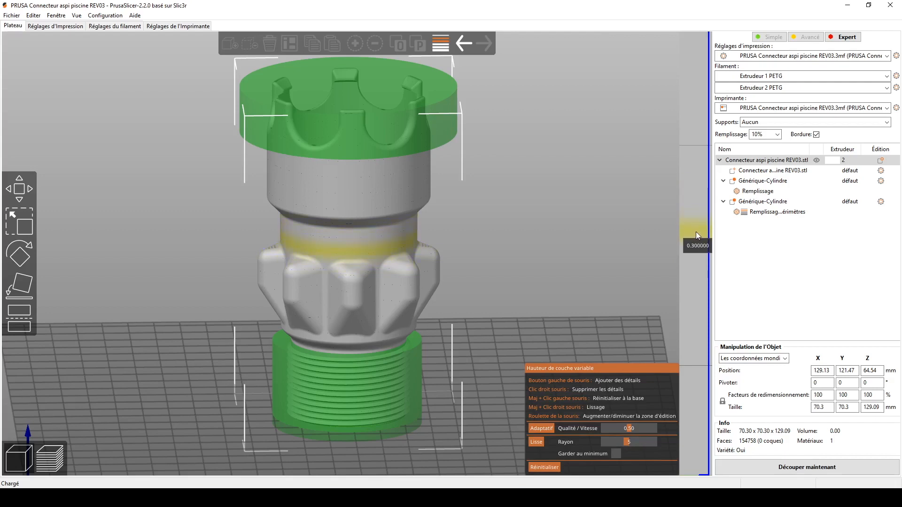
pyautogui.scroll(2, 696, 235)
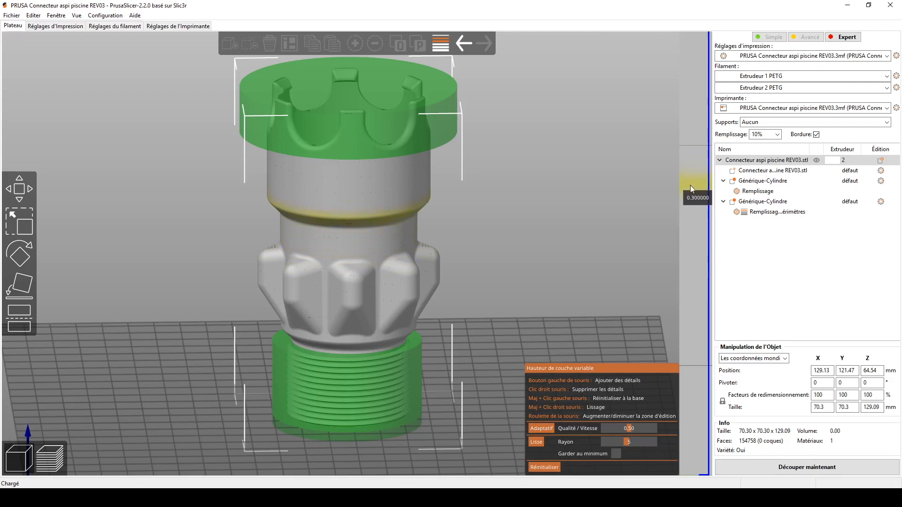
pyautogui.click(704, 229)
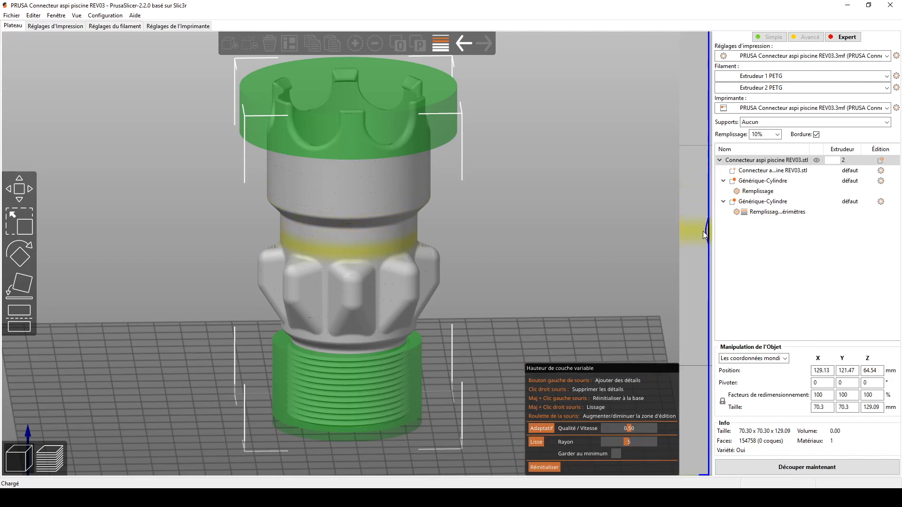
pyautogui.moveTo(703, 235); pyautogui.dragTo(685, 241)
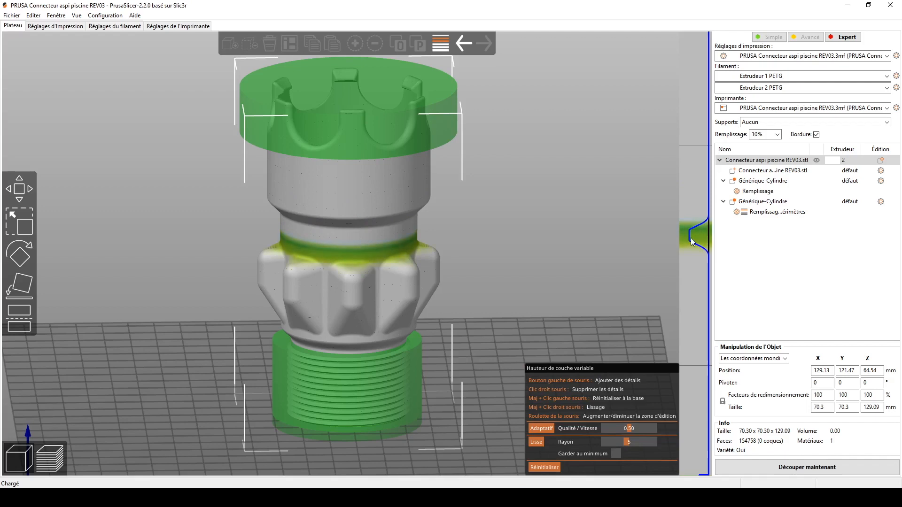
# - Coarsen the layers around the neck above the grip to clear the manual refinement there
pyautogui.moveTo(686, 241)
pyautogui.mouseDown(button='right')
pyautogui.moveTo(700, 238)
pyautogui.moveTo(691, 230)
pyautogui.moveTo(697, 227)
pyautogui.mouseUp(button='right')
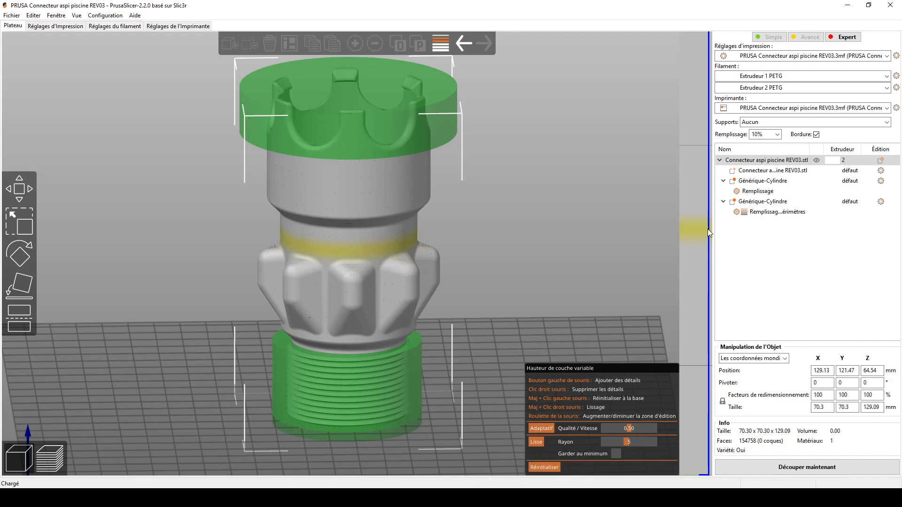
pyautogui.moveTo(709, 221)
pyautogui.mouseDown()
pyautogui.moveTo(698, 225)
pyautogui.moveTo(693, 262)
pyautogui.mouseUp()
pyautogui.moveTo(692, 262); pyautogui.dragTo(693, 227, button='right')
# - Refine the layers by hand to 0.10 mm over the threaded base and over the claws of the crown
pyautogui.moveTo(704, 469)
pyautogui.mouseDown()
pyautogui.moveTo(696, 461)
pyautogui.moveTo(685, 474)
pyautogui.moveTo(693, 459)
pyautogui.moveTo(684, 370)
pyautogui.moveTo(689, 415)
pyautogui.moveTo(690, 383)
pyautogui.moveTo(706, 362)
pyautogui.mouseUp()
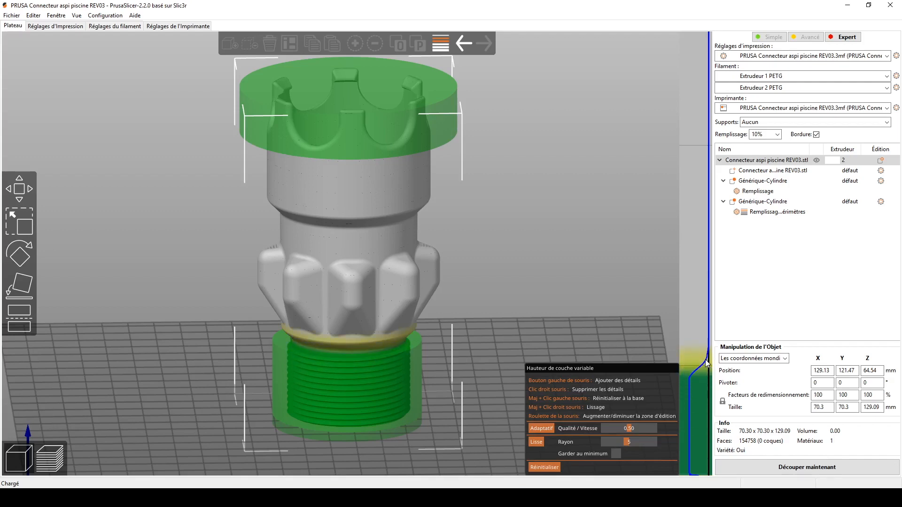
pyautogui.click(704, 359)
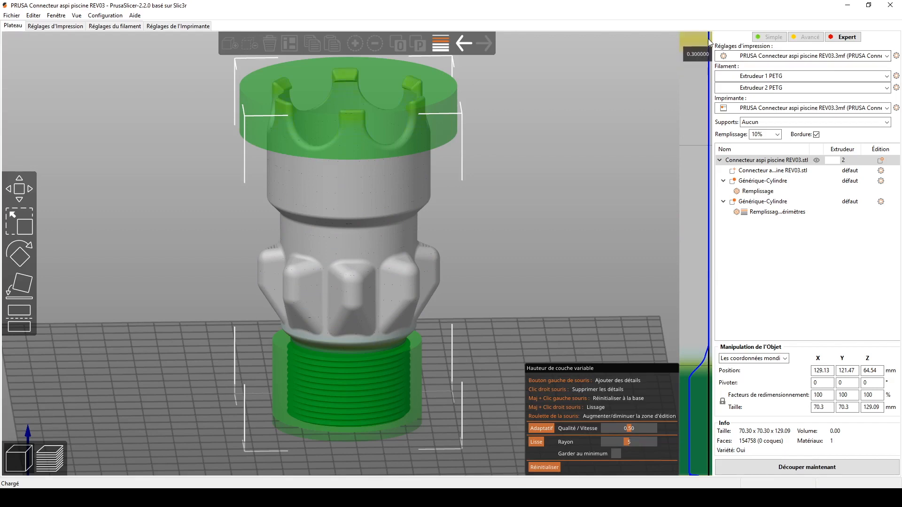
pyautogui.moveTo(710, 41)
pyautogui.mouseDown()
pyautogui.moveTo(691, 35)
pyautogui.moveTo(696, 77)
pyautogui.moveTo(687, 57)
pyautogui.mouseUp()
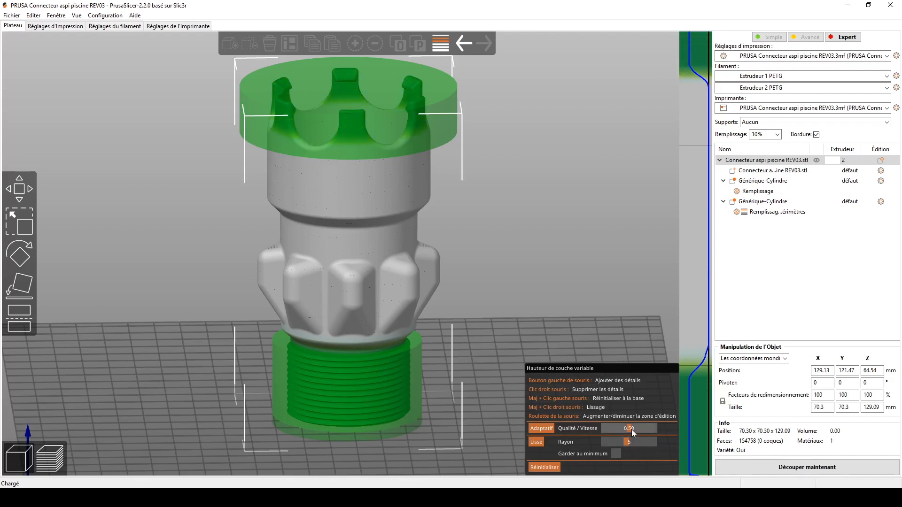
# - Reshape the layer height transition just above the threaded base into a gradual slope and set the smoothing radius to 6
pyautogui.moveTo(627, 427)
pyautogui.mouseDown()
pyautogui.moveTo(612, 428)
pyautogui.moveTo(629, 429)
pyautogui.mouseUp()
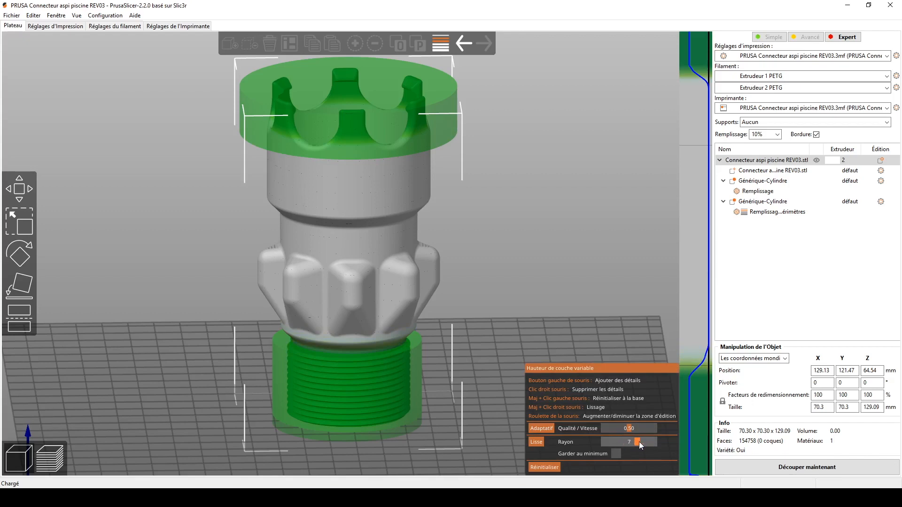
pyautogui.moveTo(637, 441); pyautogui.dragTo(649, 441)
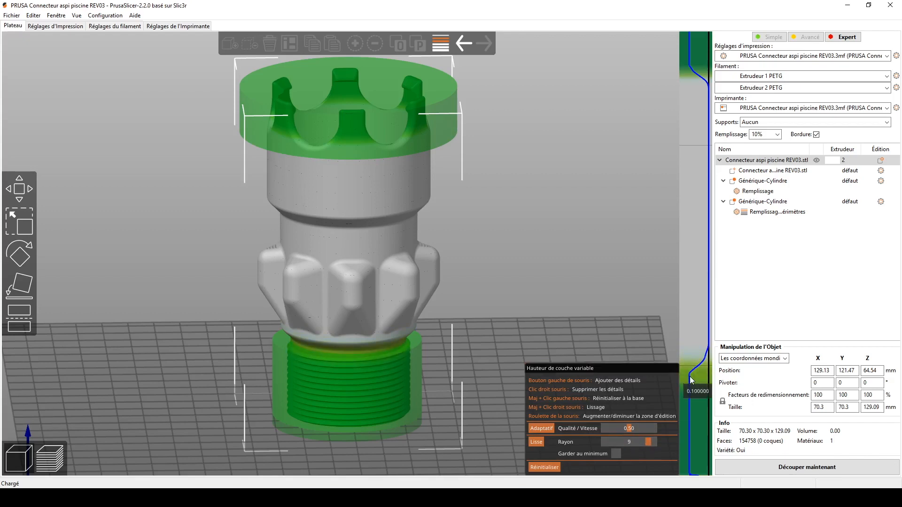
pyautogui.moveTo(692, 377); pyautogui.dragTo(697, 367, button='right')
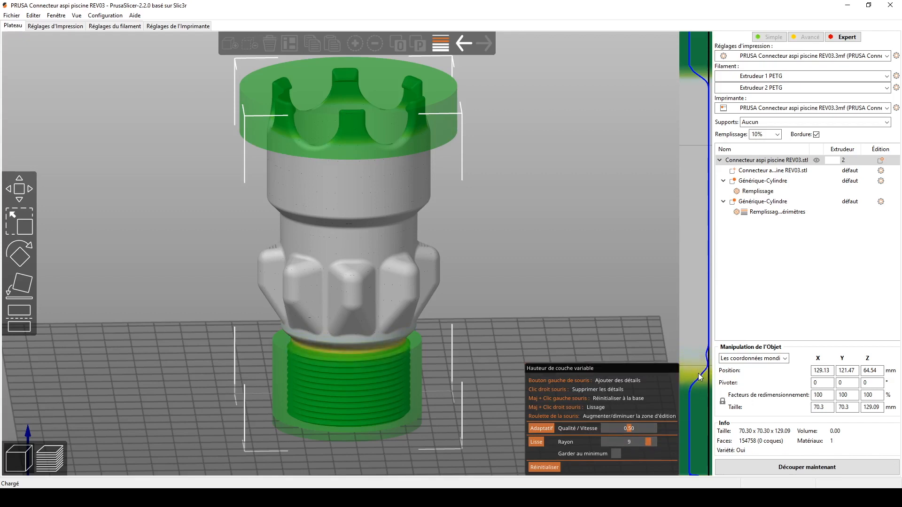
pyautogui.moveTo(705, 369); pyautogui.dragTo(701, 373)
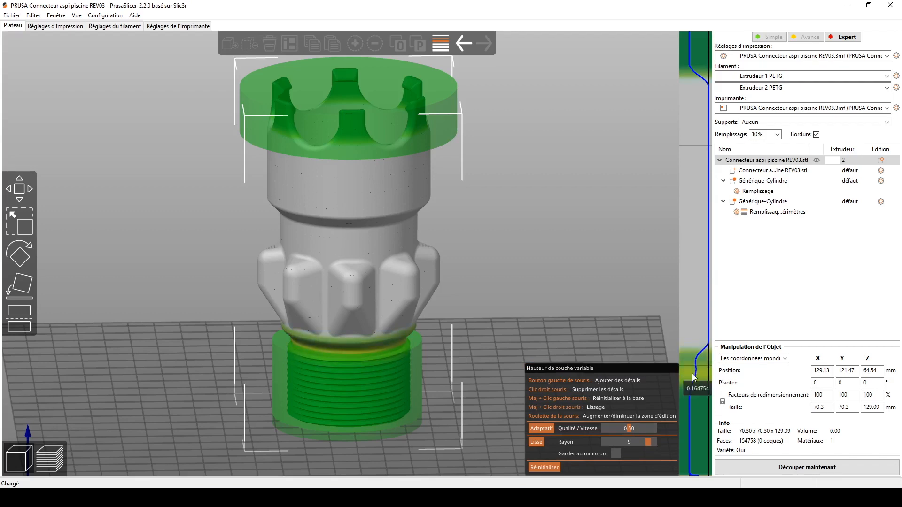
pyautogui.moveTo(696, 354); pyautogui.dragTo(707, 350, button='right')
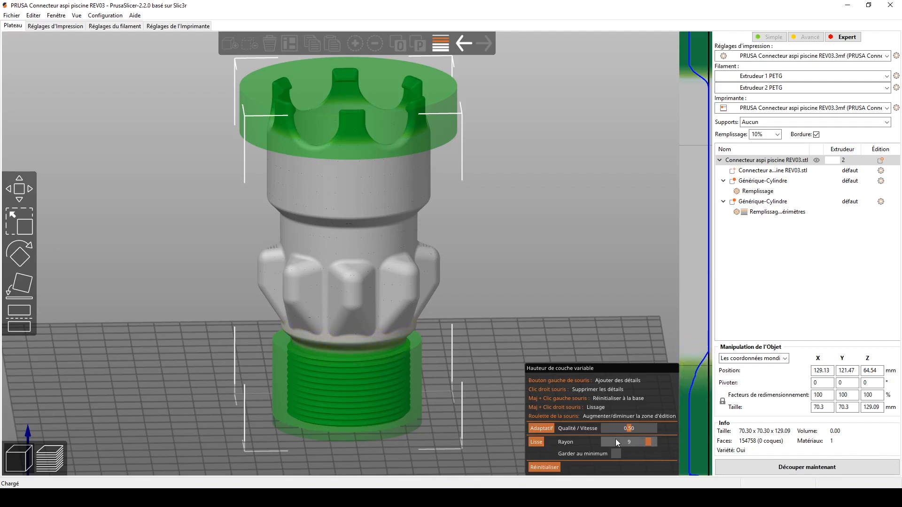
pyautogui.moveTo(639, 444); pyautogui.dragTo(630, 442)
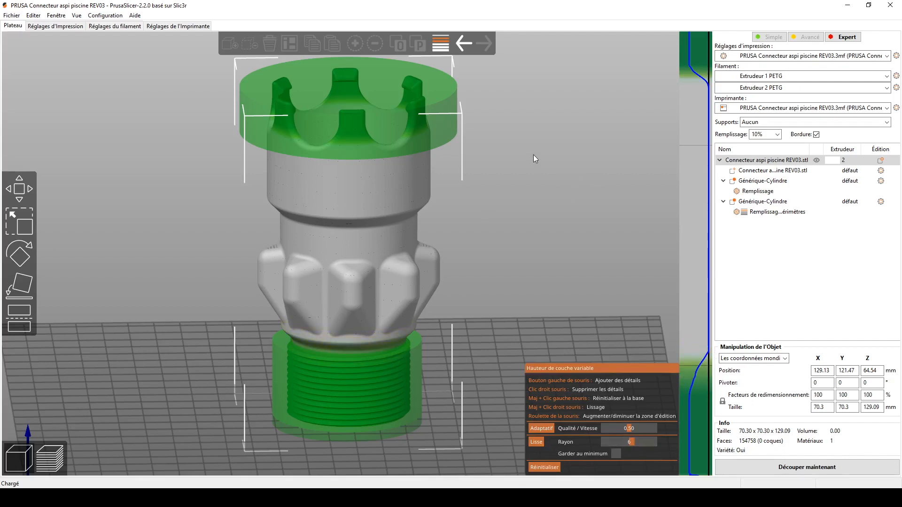
# - Extend the fine layers of the crown further down below the claws and leave variable layer height editing
pyautogui.moveTo(540, 184); pyautogui.dragTo(544, 190)
pyautogui.moveTo(687, 78)
pyautogui.mouseDown()
pyautogui.moveTo(698, 80)
pyautogui.moveTo(690, 79)
pyautogui.moveTo(699, 108)
pyautogui.mouseUp()
pyautogui.scroll(5, 554, 185)
pyautogui.moveTo(463, 192); pyautogui.dragTo(528, 222)
pyautogui.scroll(-5, 573, 237)
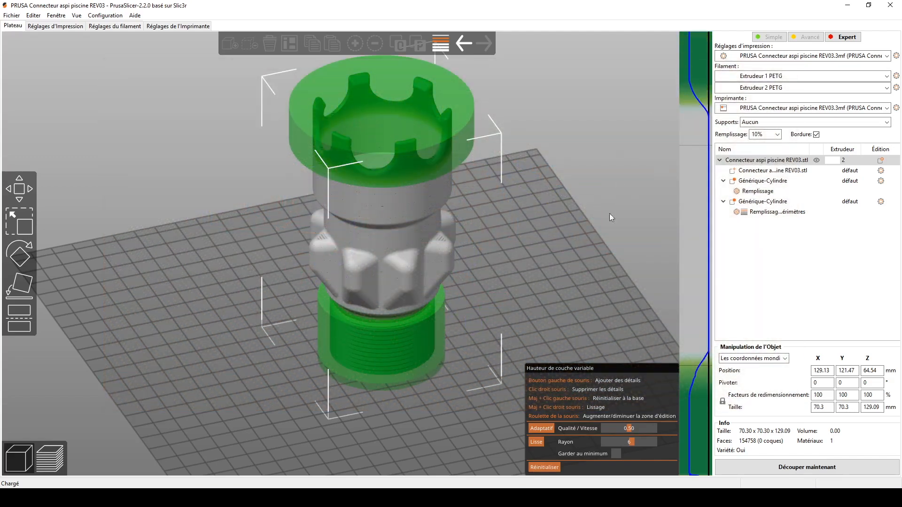
pyautogui.moveTo(609, 213); pyautogui.dragTo(600, 254)
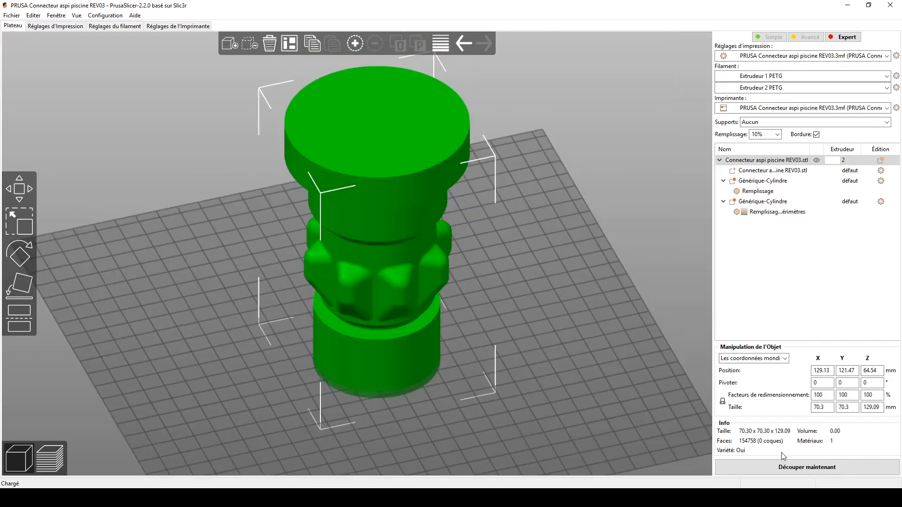
# - Slice the connector and lower the previewed top layer to 122.91 mm to cut through the claws
pyautogui.click(785, 468)
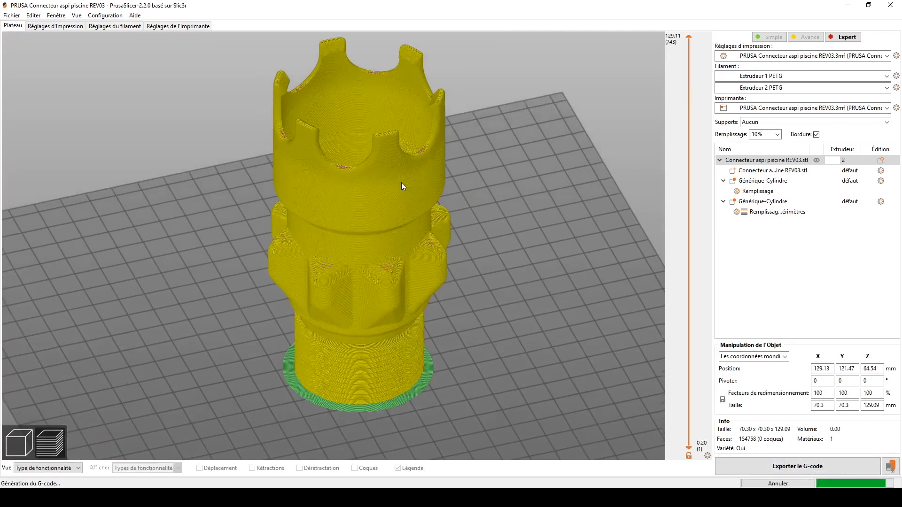
pyautogui.moveTo(689, 36); pyautogui.dragTo(674, 80)
pyautogui.scroll(6, 521, 142)
pyautogui.moveTo(522, 141); pyautogui.dragTo(422, 247, button='right')
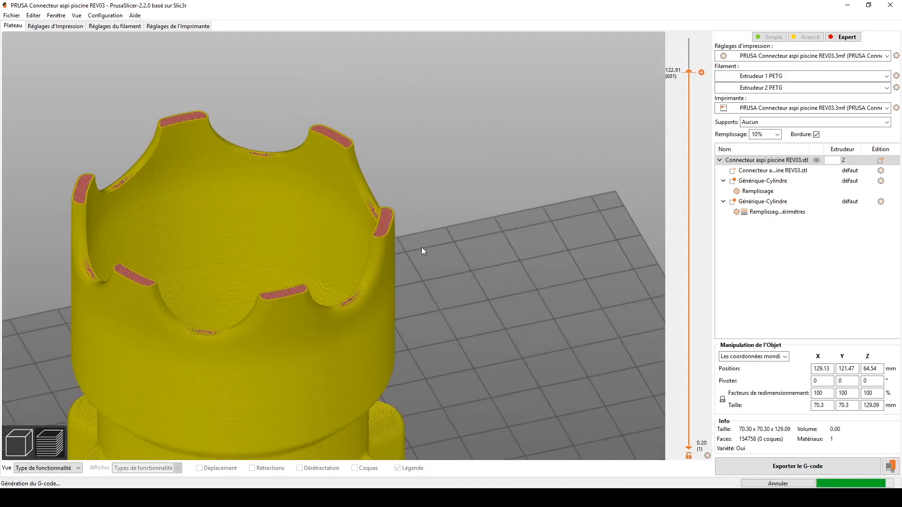
# - Raise the previewed layer to 127.11 mm and examine the infill and fine layers of the claws up close
pyautogui.scroll(3, 423, 247)
pyautogui.moveTo(481, 243); pyautogui.dragTo(521, 261, button='right')
pyautogui.moveTo(689, 70); pyautogui.dragTo(690, 49)
pyautogui.scroll(6, 514, 216)
pyautogui.moveTo(590, 217); pyautogui.dragTo(592, 205)
pyautogui.moveTo(601, 249); pyautogui.dragTo(579, 224, button='right')
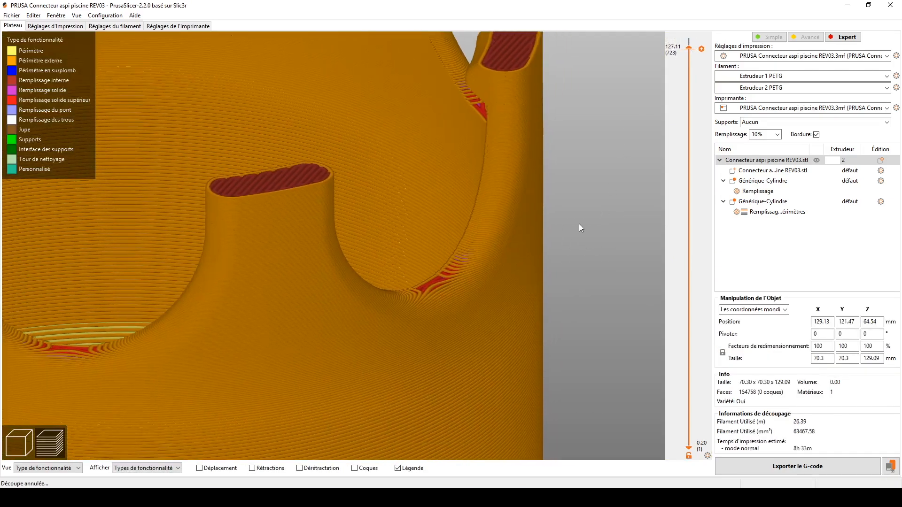
pyautogui.scroll(1, 577, 221)
pyautogui.scroll(-4, 483, 388)
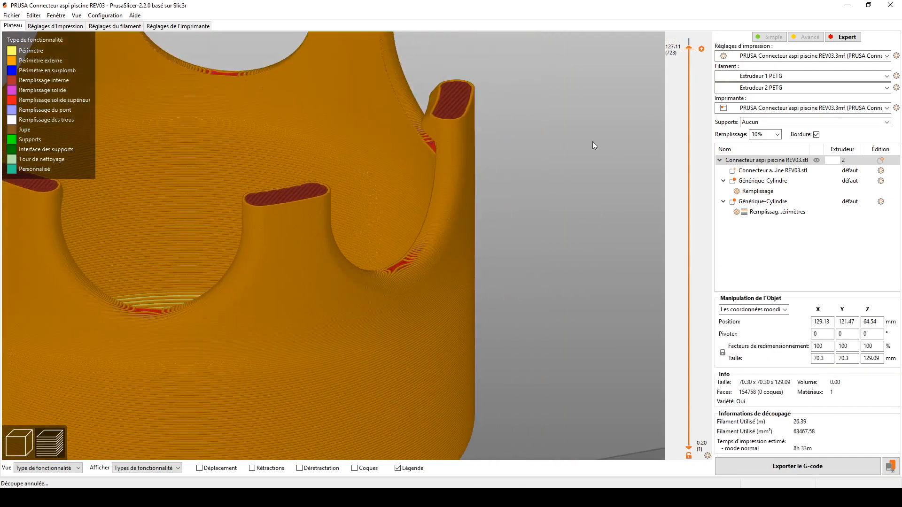
# - Colour the sliced preview by layer height and inspect the connector from the 106.79 mm layer up to its full height
pyautogui.moveTo(687, 47); pyautogui.dragTo(685, 54)
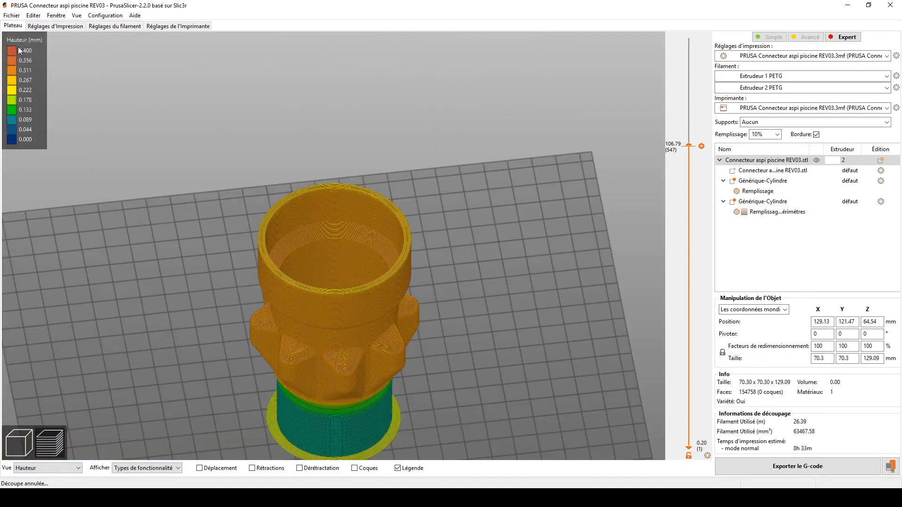
pyautogui.moveTo(480, 330); pyautogui.dragTo(493, 311)
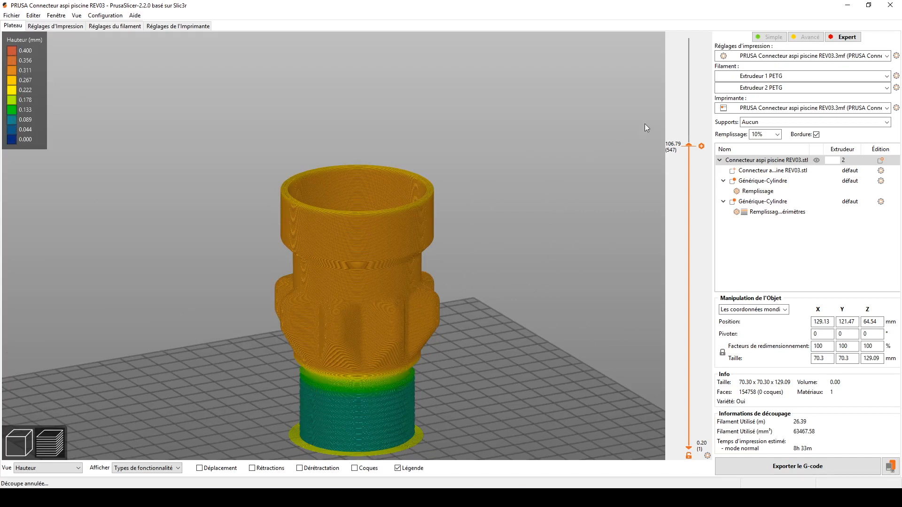
pyautogui.moveTo(688, 145); pyautogui.dragTo(660, 17)
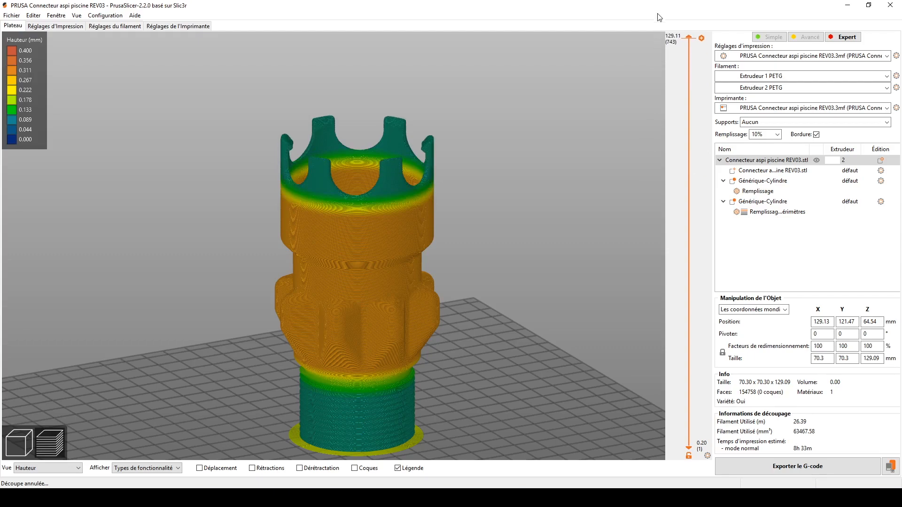
pyautogui.moveTo(603, 102); pyautogui.dragTo(524, 292)
pyautogui.moveTo(523, 291); pyautogui.dragTo(509, 287, button='right')
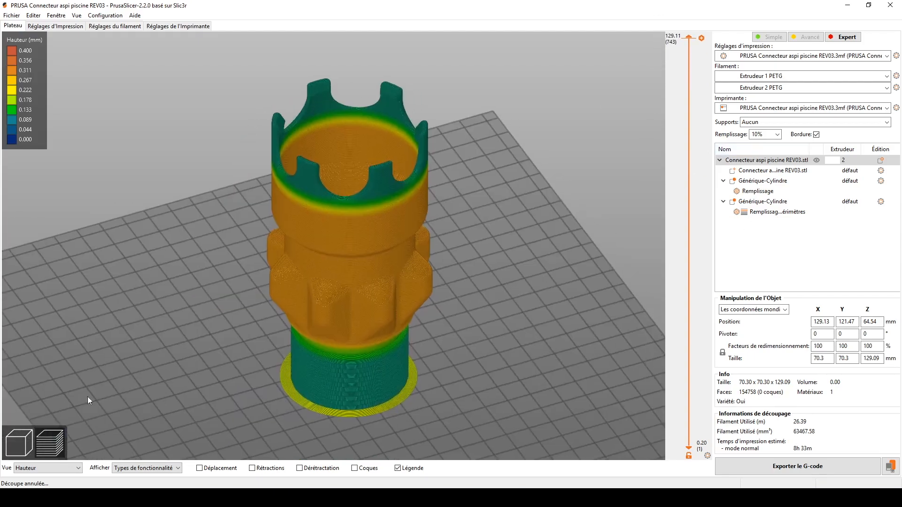
# - Return to the 3D editor and compare the two modifier cylinders enclosing the threaded base and the crown
pyautogui.click(29, 450)
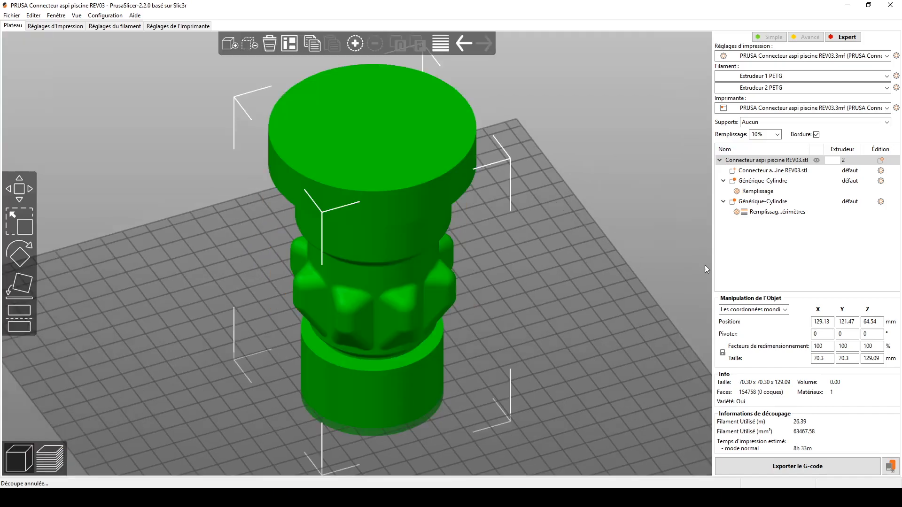
pyautogui.moveTo(538, 286); pyautogui.dragTo(531, 277)
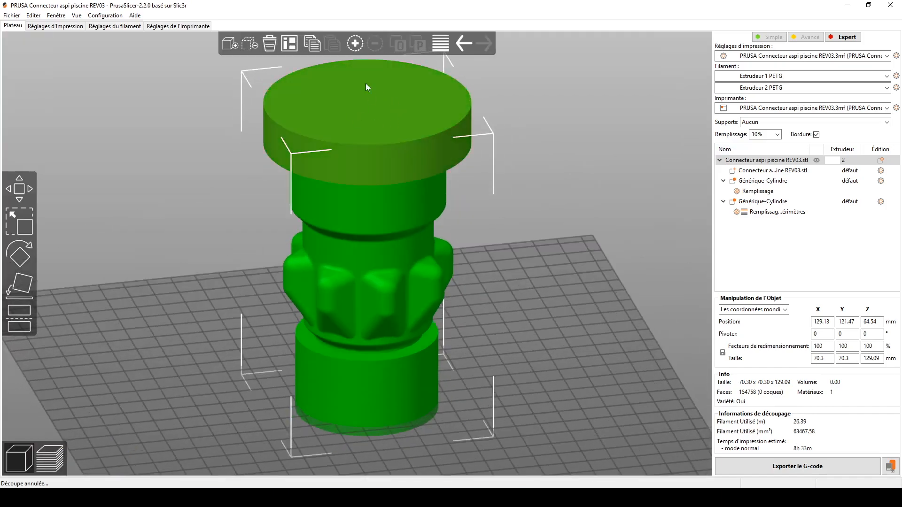
pyautogui.click(391, 392)
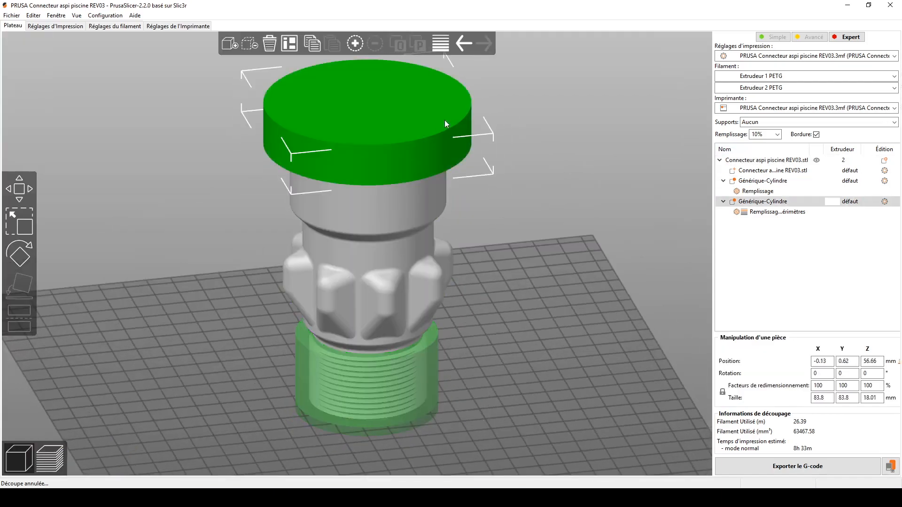
pyautogui.click(757, 183)
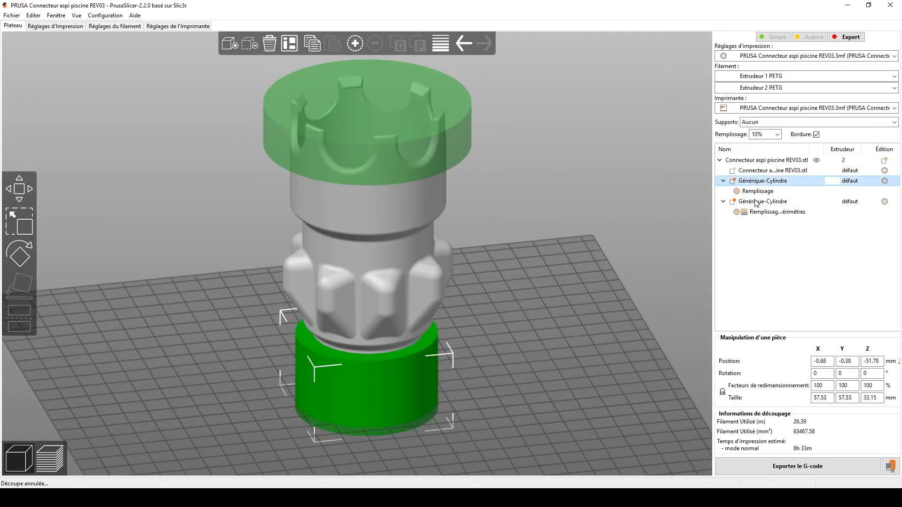
pyautogui.click(756, 202)
pyautogui.click(763, 183)
pyautogui.click(770, 202)
pyautogui.click(777, 182)
pyautogui.click(757, 207)
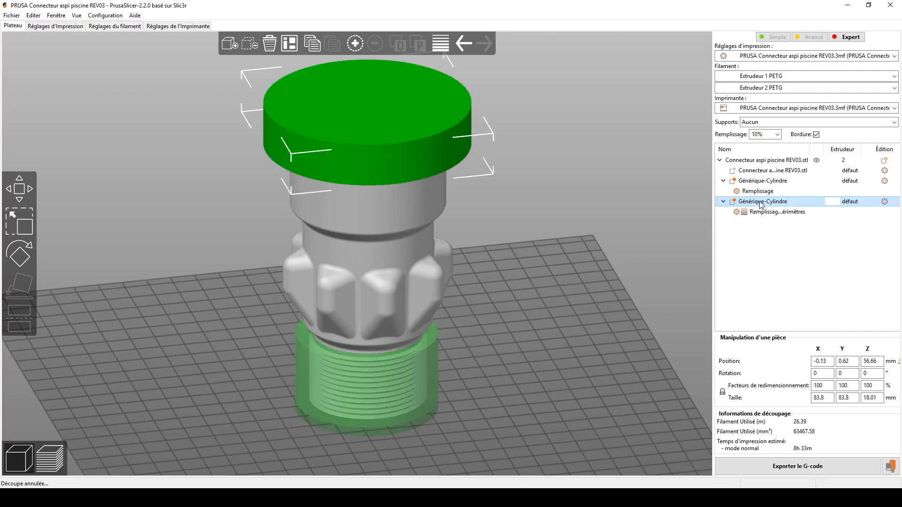
# - Review the infill override of the base cylinder, and the infill and perimeter overrides of the crown cylinder
pyautogui.click(764, 183)
pyautogui.click(760, 192)
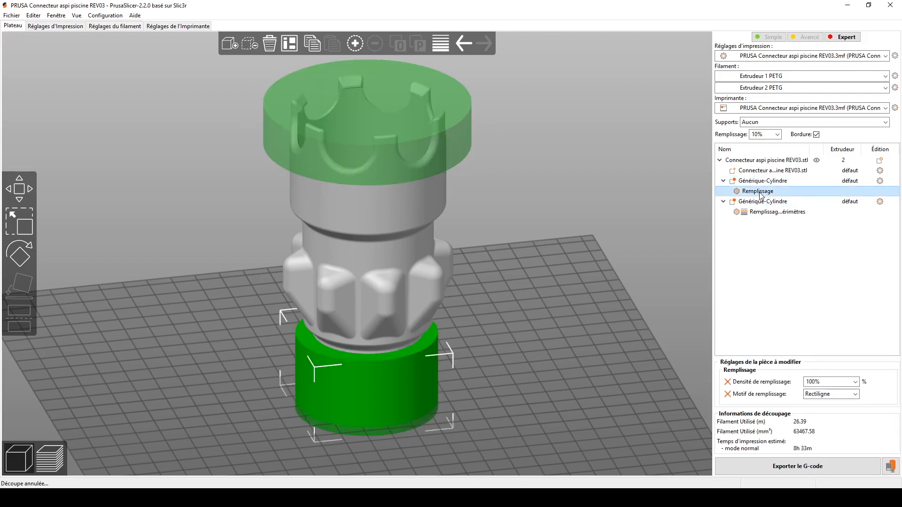
pyautogui.click(753, 183)
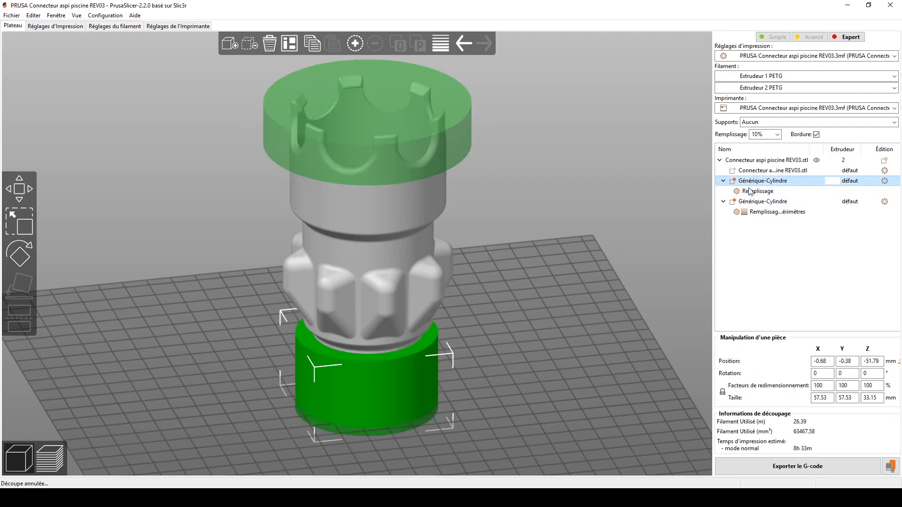
pyautogui.click(749, 193)
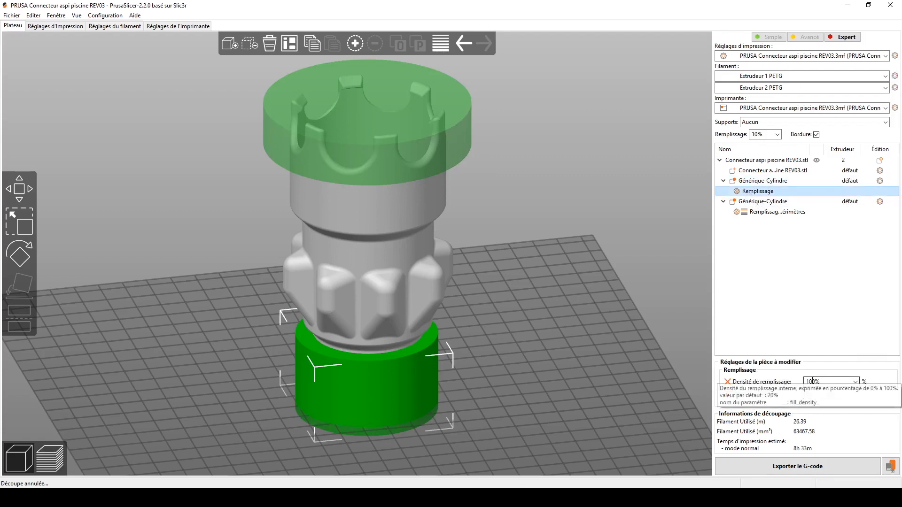
pyautogui.click(772, 203)
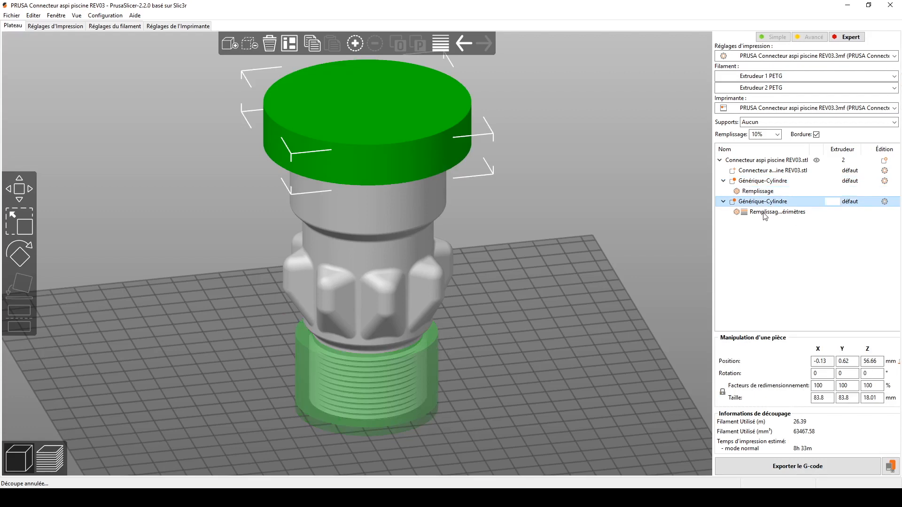
pyautogui.click(764, 213)
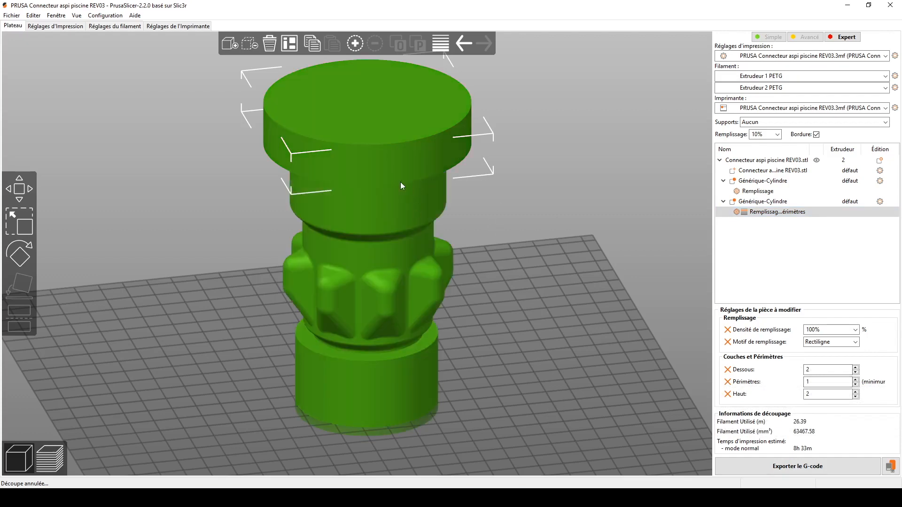
pyautogui.moveTo(544, 253); pyautogui.dragTo(604, 268, button='middle')
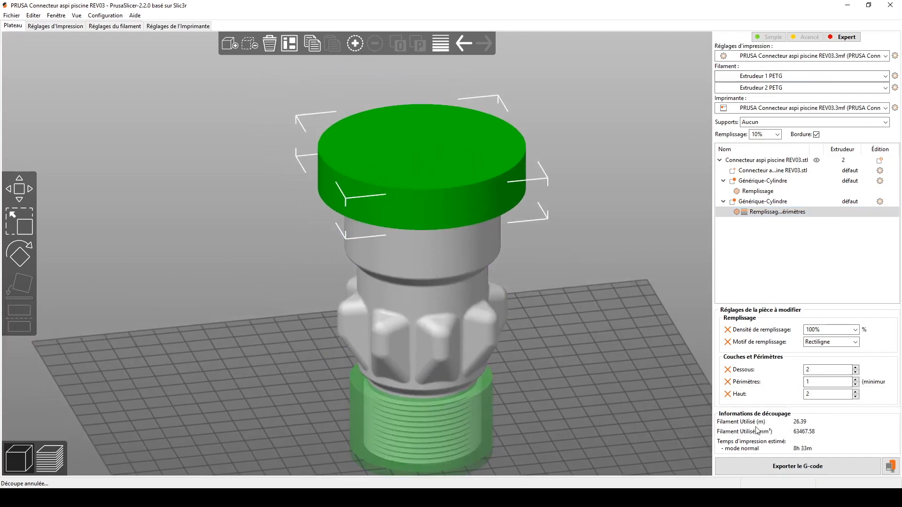
# - Return to the sliced preview and examine the infill inside the claws at 125.81 mm and in the rim at 112.59 mm
pyautogui.click(100, 418)
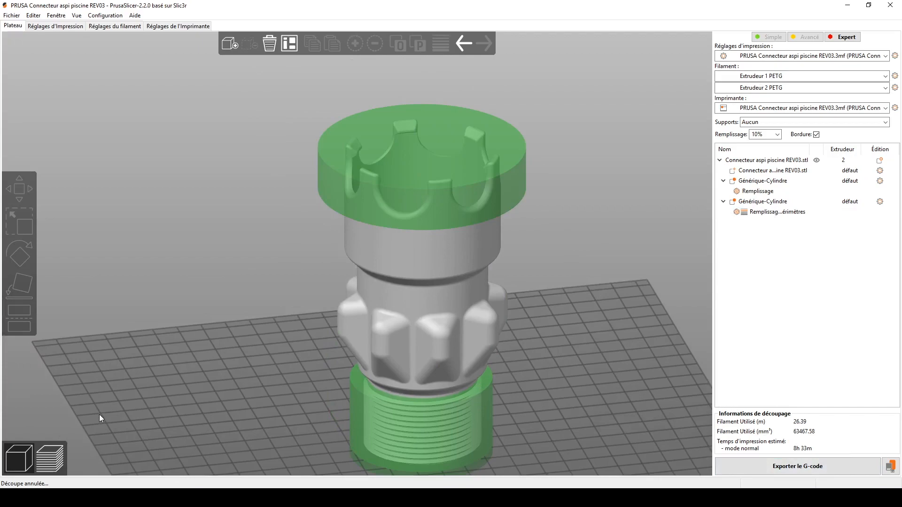
pyautogui.click(57, 459)
pyautogui.scroll(5, 582, 133)
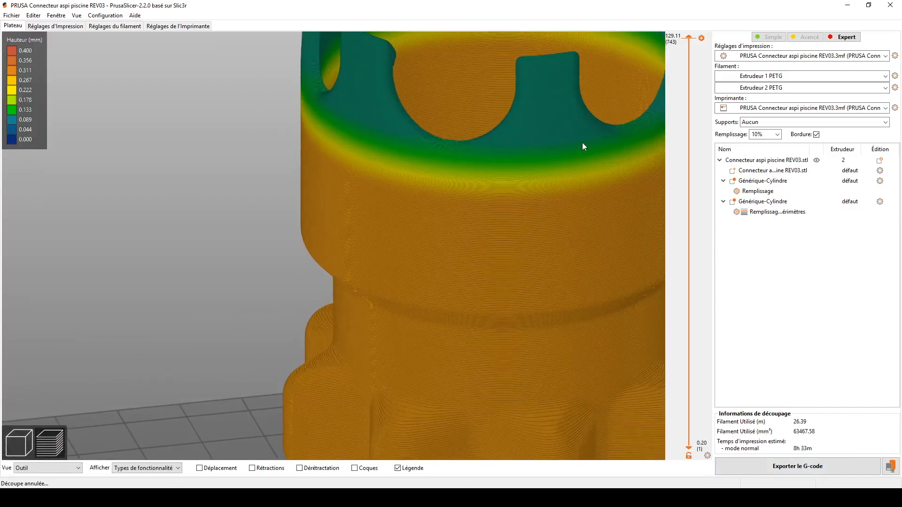
pyautogui.moveTo(554, 160); pyautogui.dragTo(618, 169)
pyautogui.moveTo(692, 41); pyautogui.dragTo(692, 57)
pyautogui.scroll(4, 509, 192)
pyautogui.moveTo(617, 180); pyautogui.dragTo(346, 216, button='right')
pyautogui.scroll(2, 346, 217)
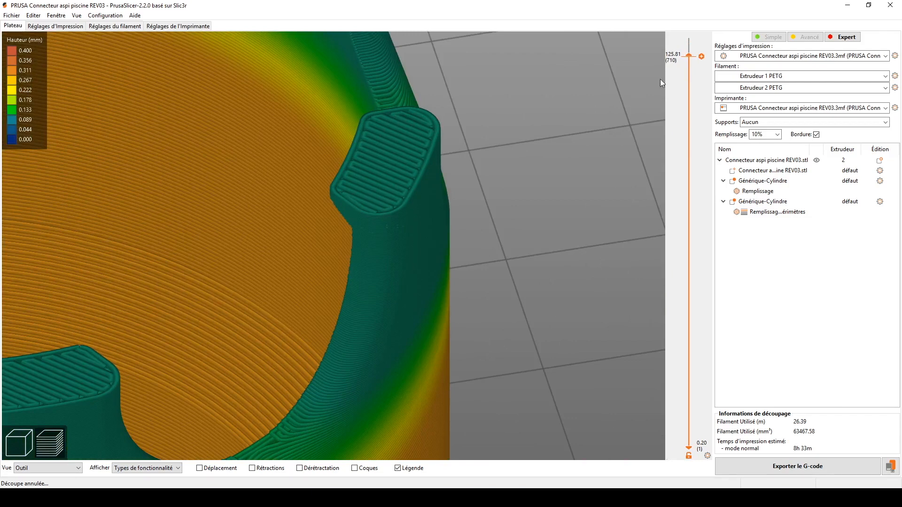
pyautogui.moveTo(690, 56); pyautogui.dragTo(690, 132)
pyautogui.scroll(-5, 505, 114)
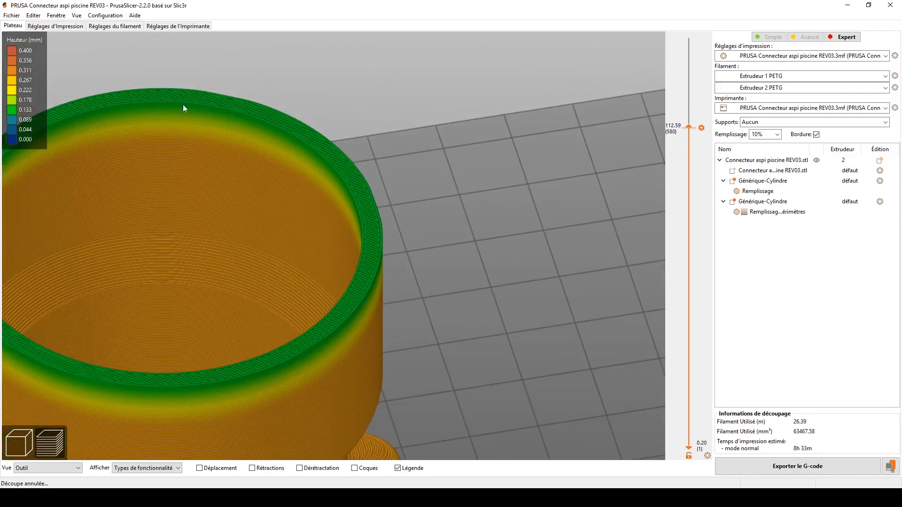
# - Inspect the connector's rim, then cut the sliced preview down to 103.92 mm to examine the body wall
pyautogui.moveTo(523, 204); pyautogui.dragTo(519, 135)
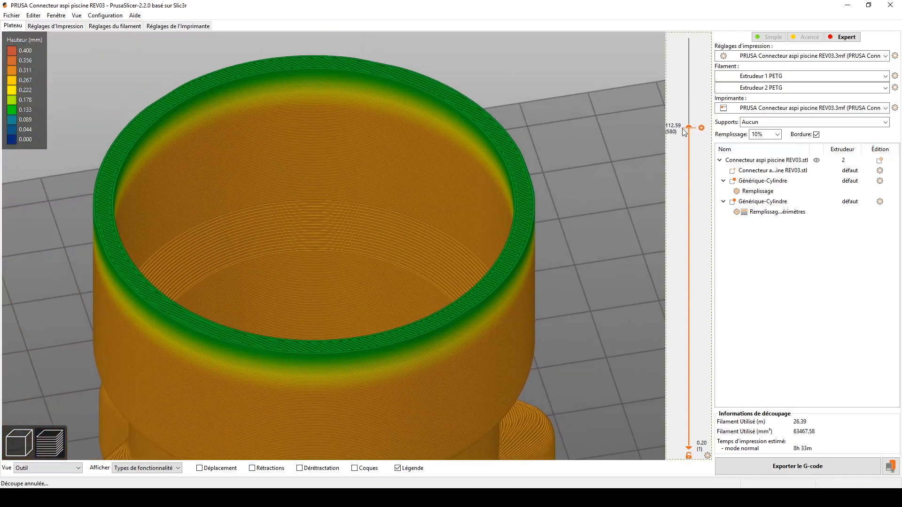
pyautogui.moveTo(690, 129); pyautogui.dragTo(687, 152)
pyautogui.moveTo(579, 248); pyautogui.dragTo(576, 265)
pyautogui.moveTo(576, 266); pyautogui.dragTo(579, 154, button='right')
pyautogui.moveTo(485, 244); pyautogui.dragTo(544, 242, button='right')
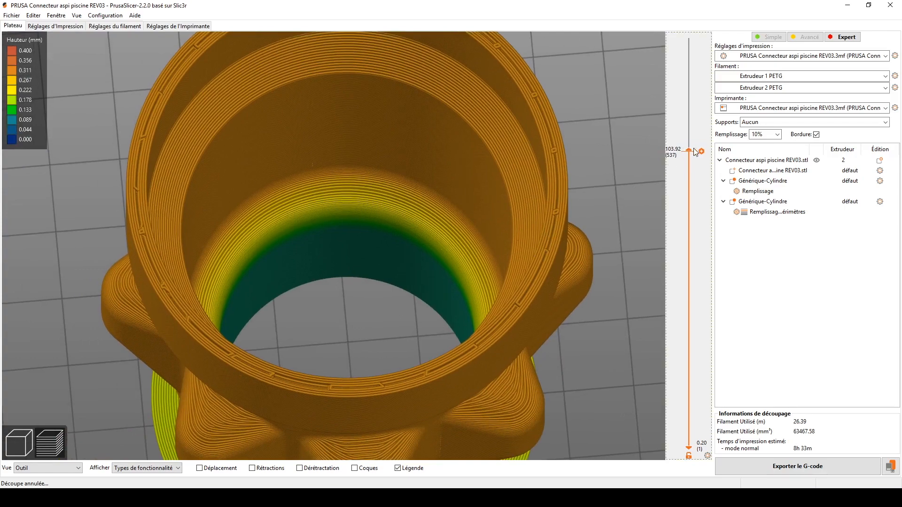
# - Examine the infill inside the grip lobes at the 55.02 mm layer, then restore the preview to its full 129.11 mm height
pyautogui.moveTo(690, 154); pyautogui.dragTo(651, 241)
pyautogui.moveTo(614, 207); pyautogui.dragTo(617, 246)
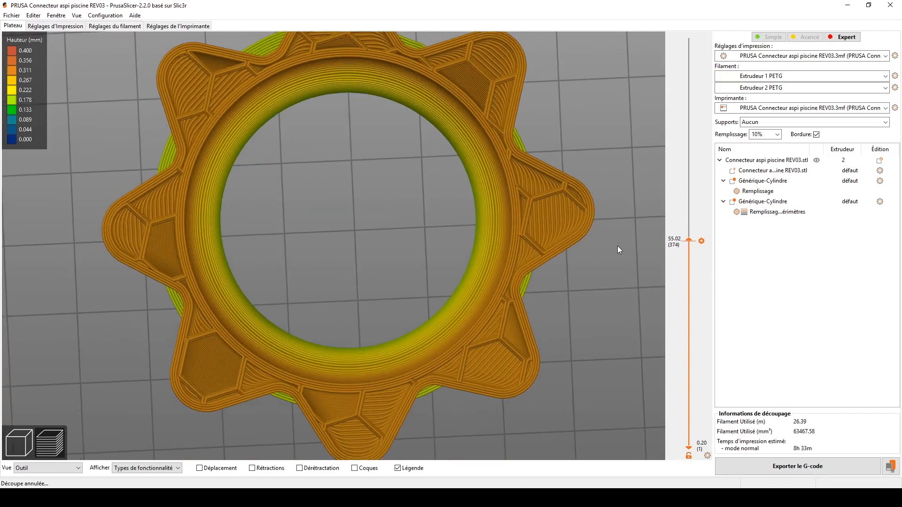
pyautogui.moveTo(617, 246); pyautogui.dragTo(564, 230, button='right')
pyautogui.moveTo(564, 230); pyautogui.dragTo(496, 320)
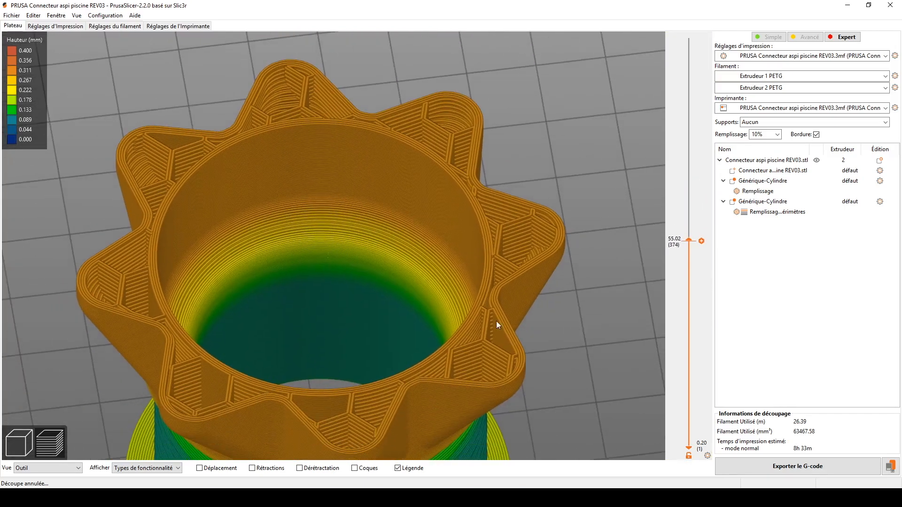
pyautogui.moveTo(687, 241); pyautogui.dragTo(671, 36)
pyautogui.scroll(-5, 583, 220)
pyautogui.moveTo(583, 222); pyautogui.dragTo(574, 263)
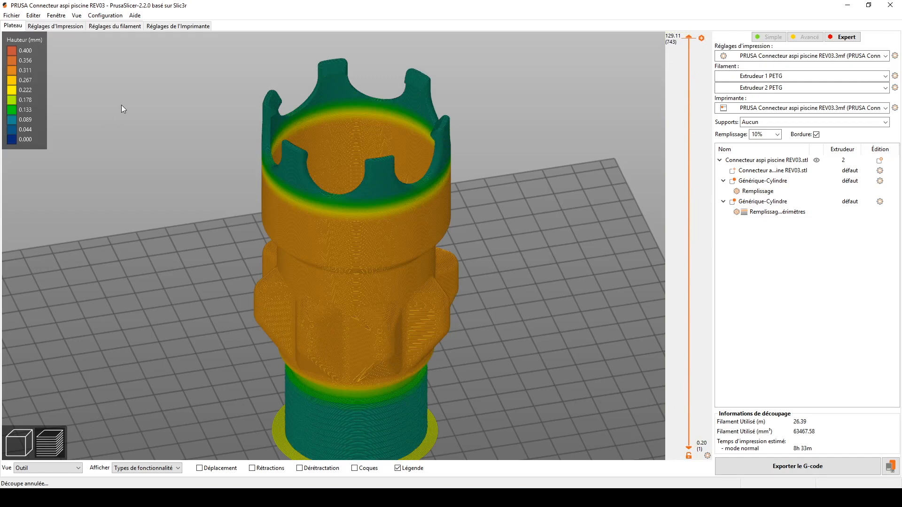
# - Review the temperature and cooling settings of the Extrudeur 1 PETG filament, then return to the connector's preview
pyautogui.click(108, 27)
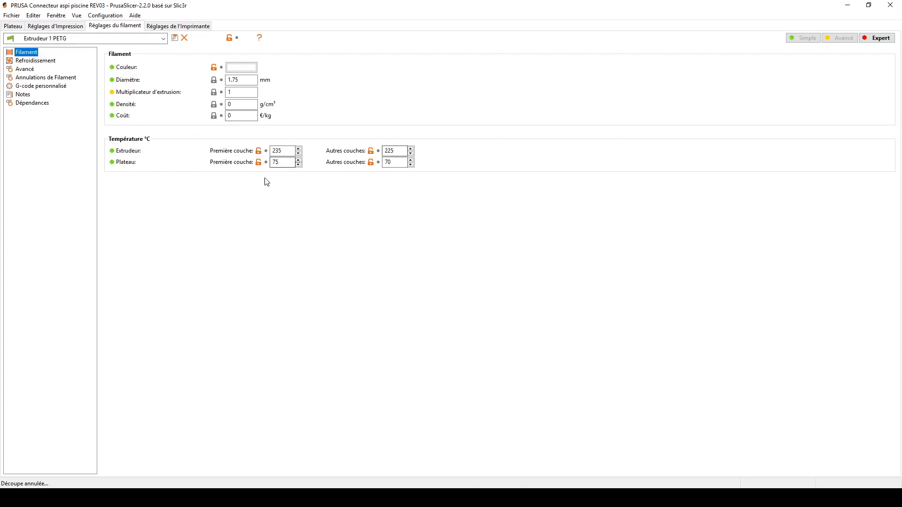
pyautogui.click(32, 61)
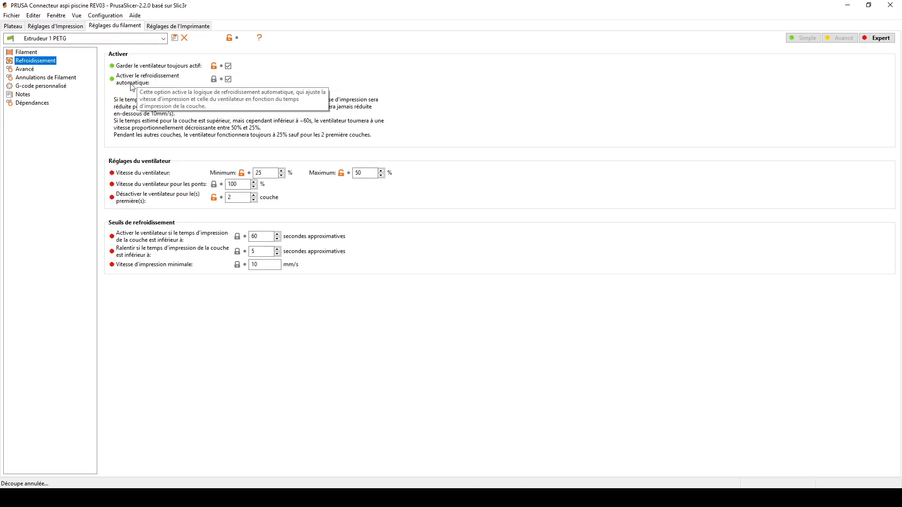
pyautogui.click(224, 81)
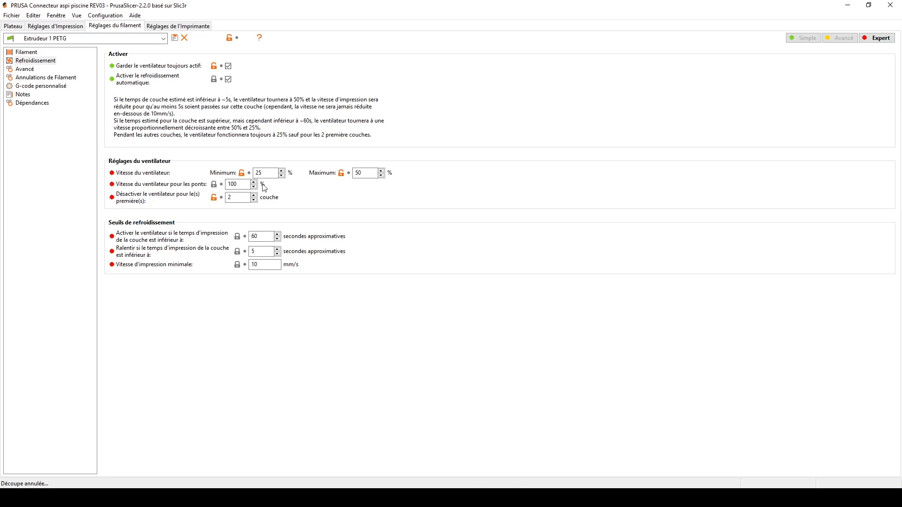
pyautogui.moveTo(275, 174)
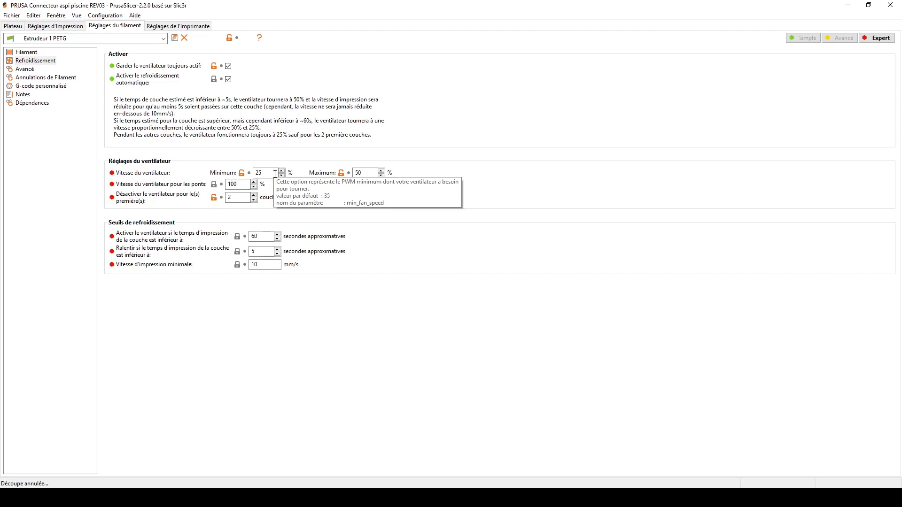
pyautogui.click(17, 26)
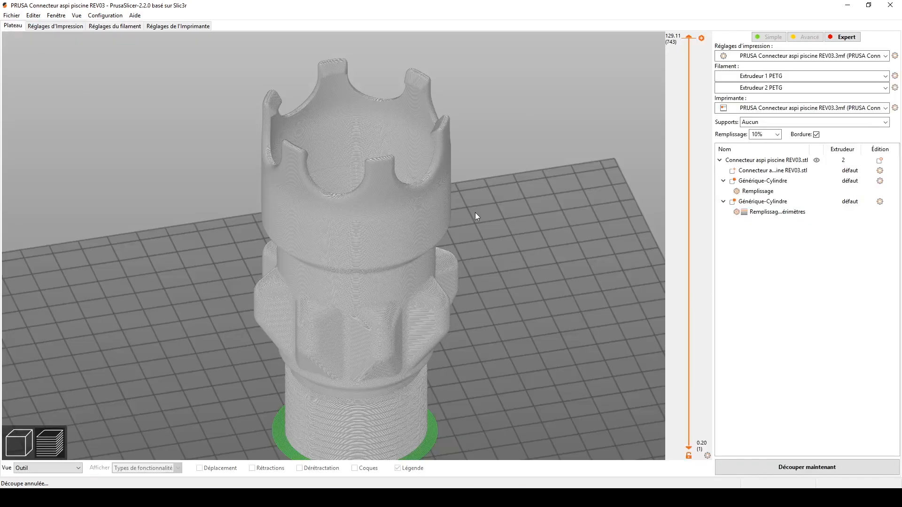
pyautogui.moveTo(499, 227); pyautogui.dragTo(515, 224, button='right')
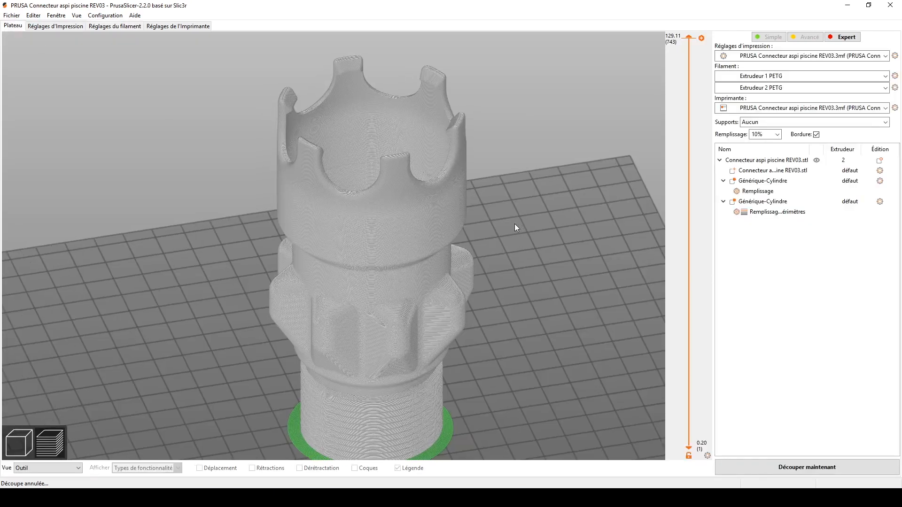
# - Reopen the filament's cooling settings and reselect the Extrudeur 1 PETG preset
pyautogui.click(114, 26)
pyautogui.click(26, 52)
pyautogui.click(35, 61)
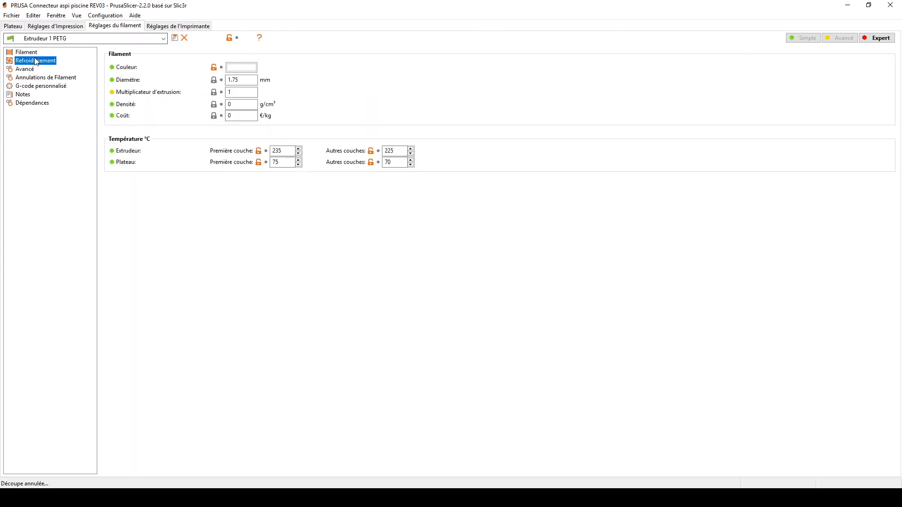
pyautogui.click(59, 40)
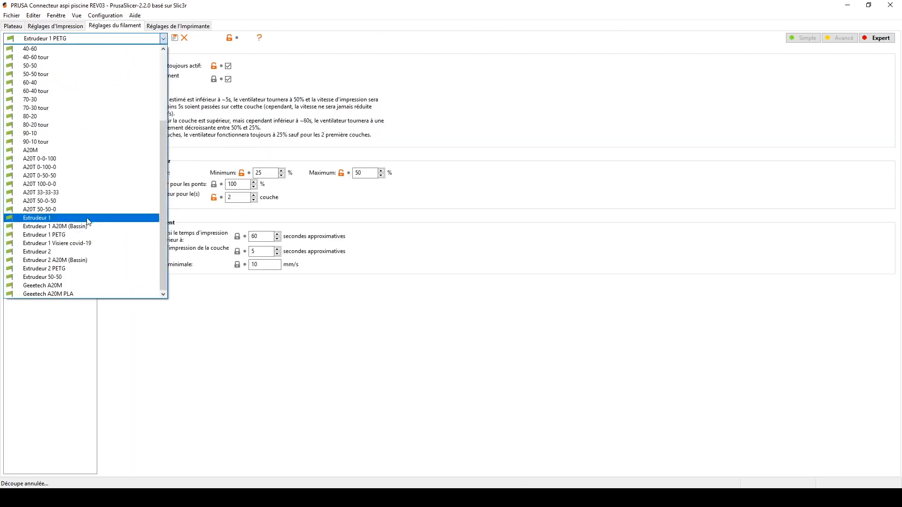
pyautogui.click(76, 236)
# - Return to the build plate, slice the connector again and colour the preview by layer height
pyautogui.hotkey('ctrl', '1')
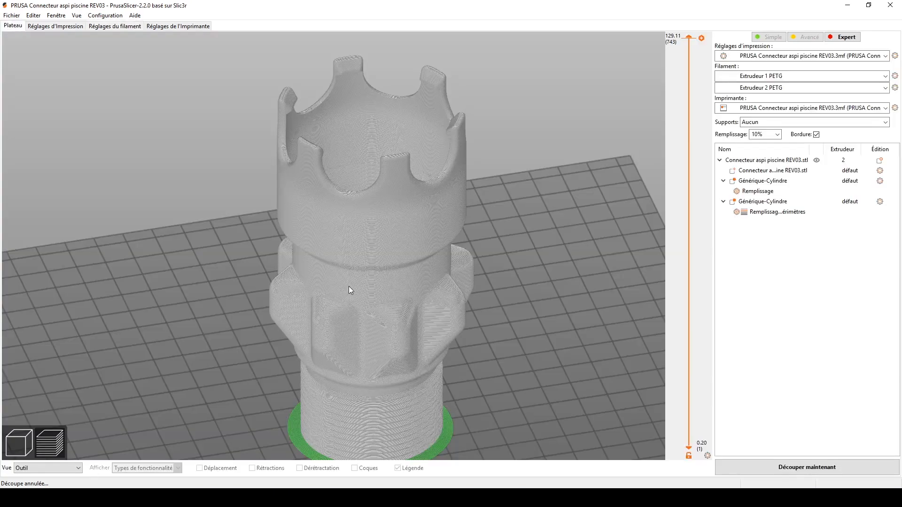
pyautogui.moveTo(653, 366); pyautogui.dragTo(507, 316)
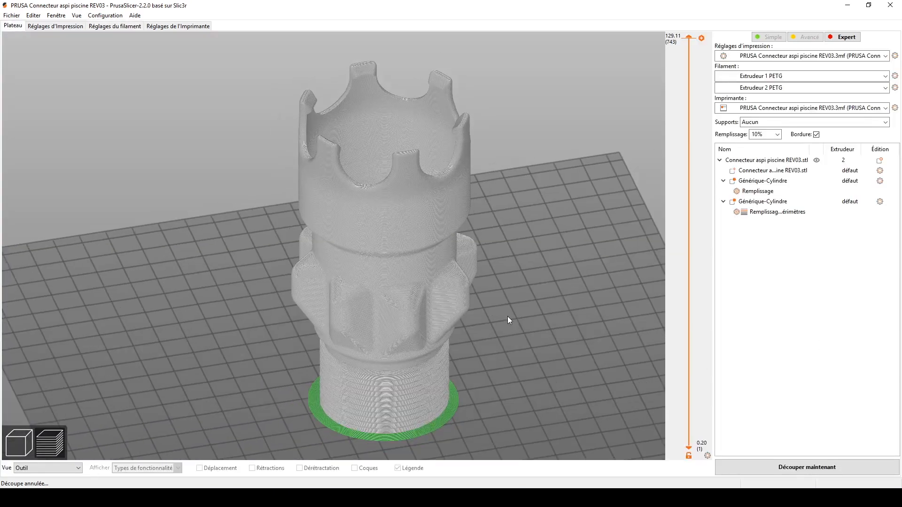
pyautogui.click(791, 466)
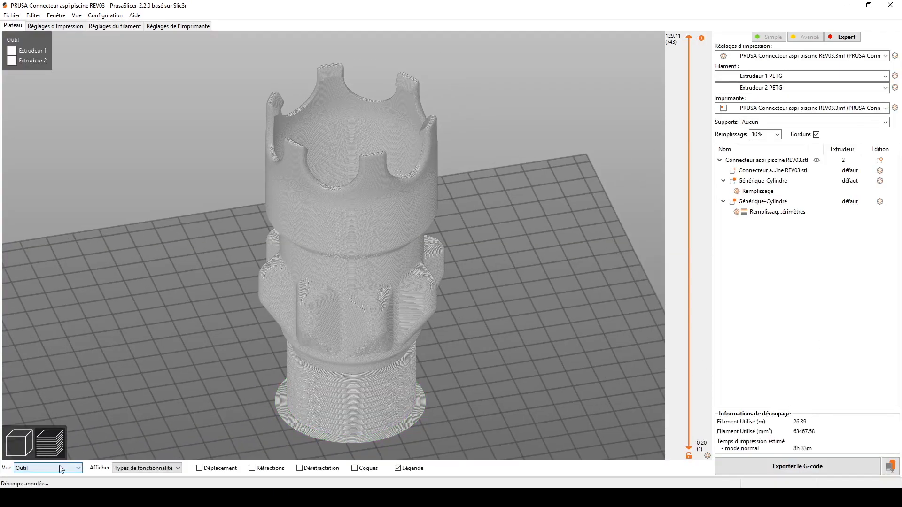
pyautogui.click(61, 468)
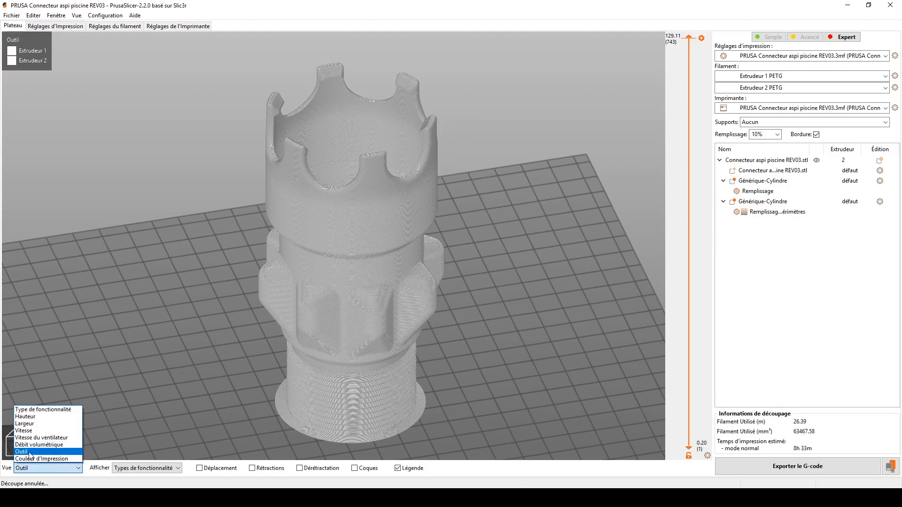
pyautogui.click(41, 417)
pyautogui.moveTo(474, 303); pyautogui.dragTo(410, 201, button='right')
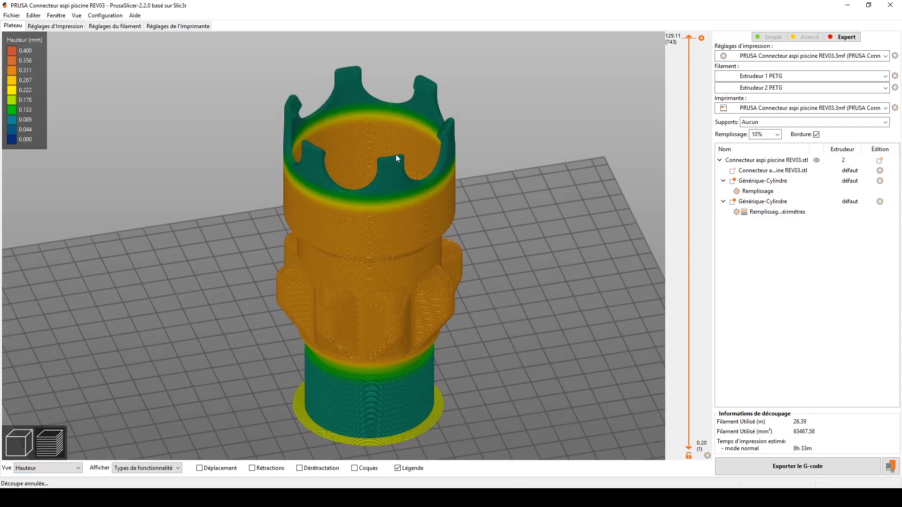
# - Colour the sliced preview by fan speed and examine the connector's crown and claws at full height
pyautogui.click(39, 469)
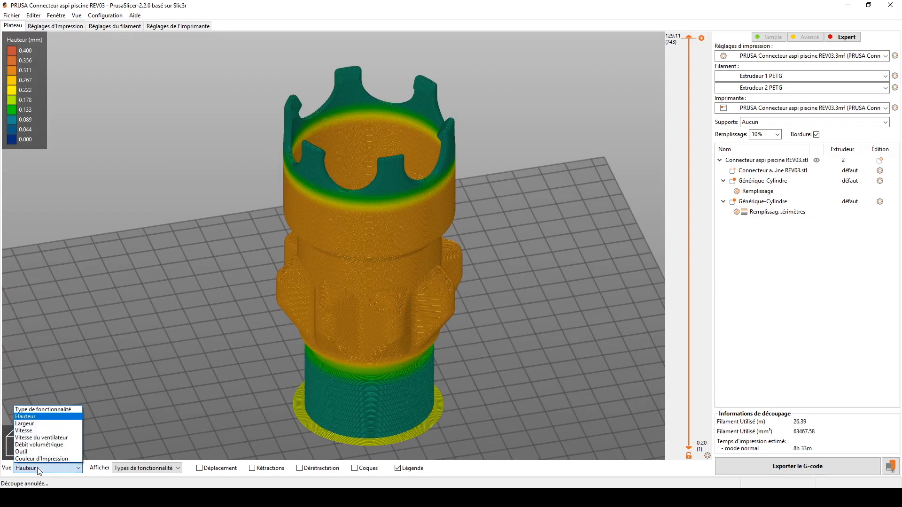
pyautogui.click(36, 438)
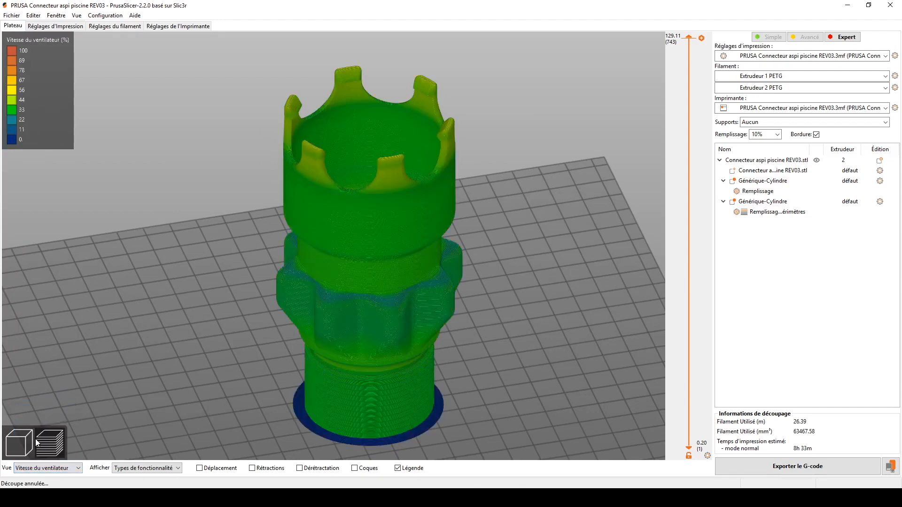
pyautogui.scroll(2, 527, 287)
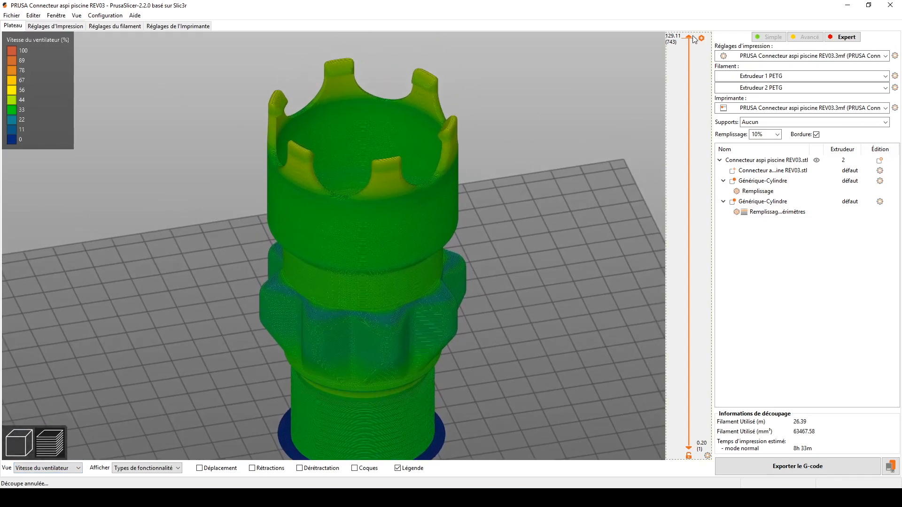
pyautogui.moveTo(688, 37)
pyautogui.mouseDown()
pyautogui.moveTo(680, 77)
pyautogui.moveTo(674, 38)
pyautogui.mouseUp()
pyautogui.scroll(5, 506, 277)
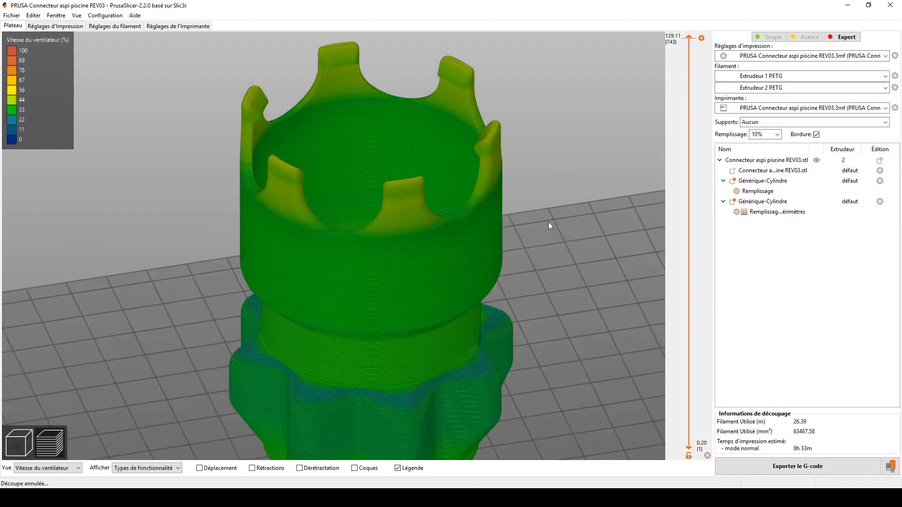
pyautogui.scroll(-3, 517, 254)
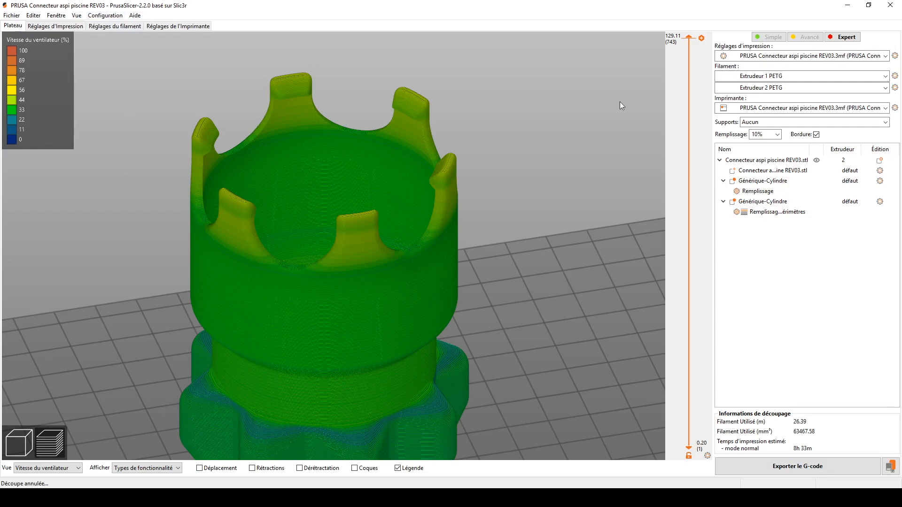
# - Compare the fan speeds at the 122.21 mm and 66.12 mm layers, then show the whole connector at 129.11 mm again
pyautogui.moveTo(688, 37); pyautogui.dragTo(685, 76)
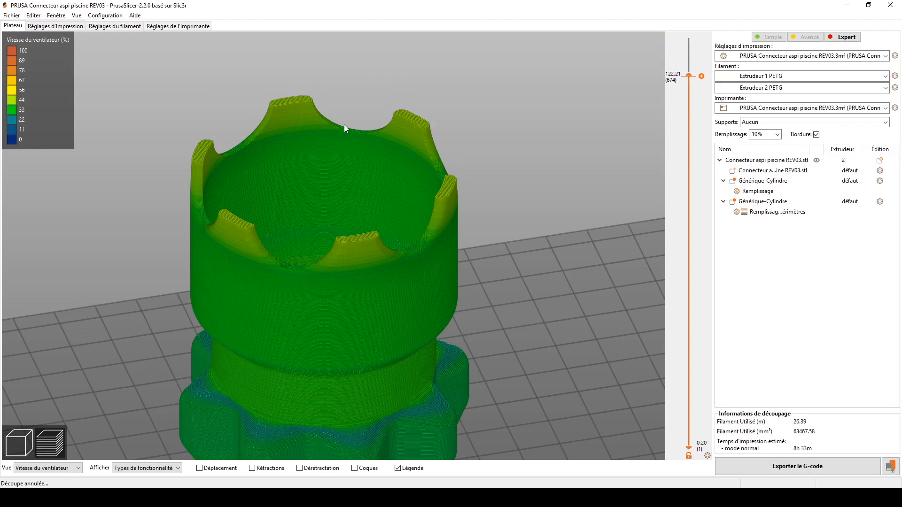
pyautogui.moveTo(688, 77); pyautogui.dragTo(657, 221)
pyautogui.moveTo(485, 308); pyautogui.dragTo(523, 253, button='middle')
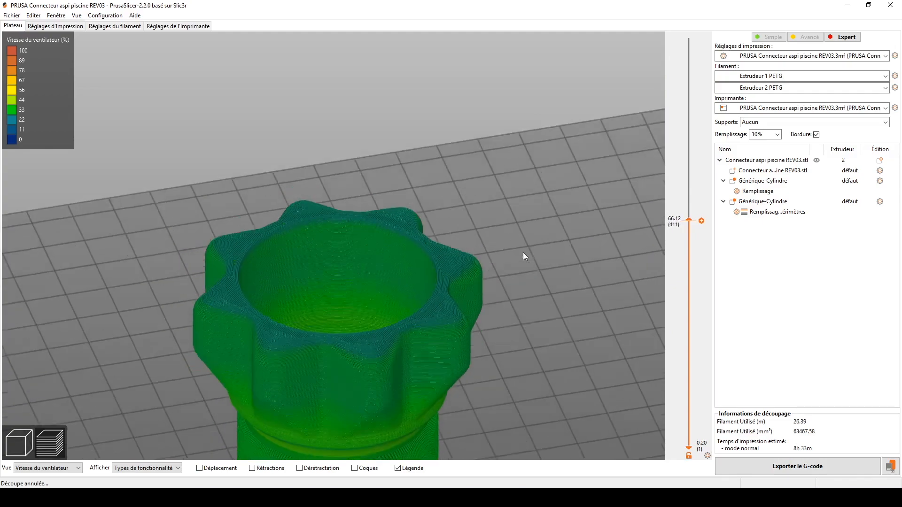
pyautogui.scroll(5, 524, 263)
pyautogui.scroll(3, 433, 238)
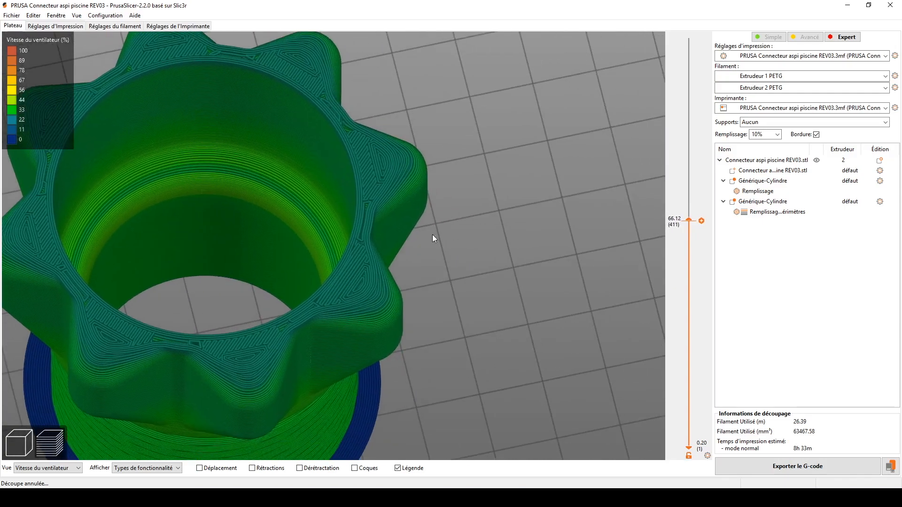
pyautogui.moveTo(432, 235); pyautogui.dragTo(552, 258, button='middle')
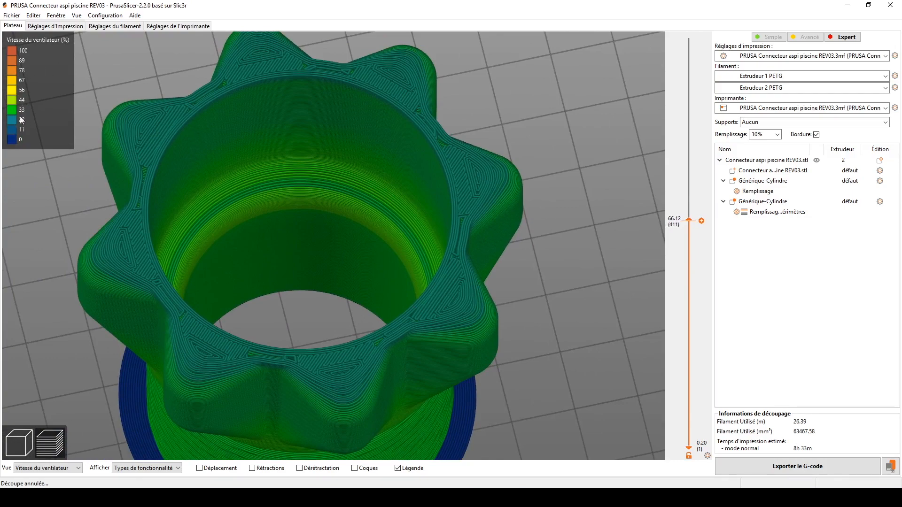
pyautogui.scroll(-10, 602, 268)
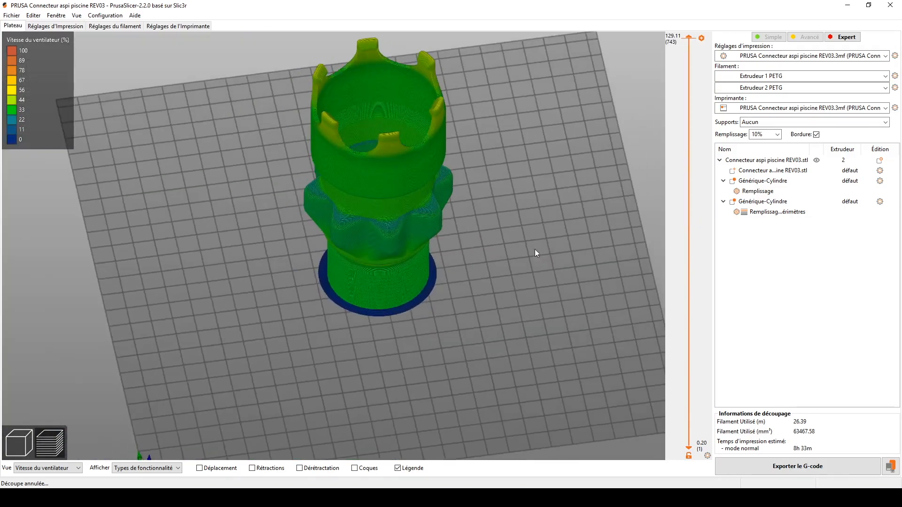
pyautogui.moveTo(535, 250); pyautogui.dragTo(524, 296, button='middle')
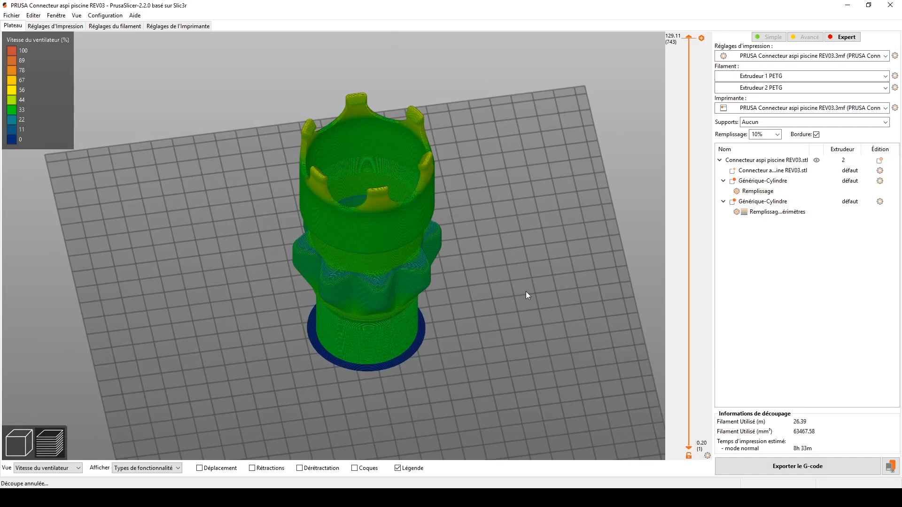